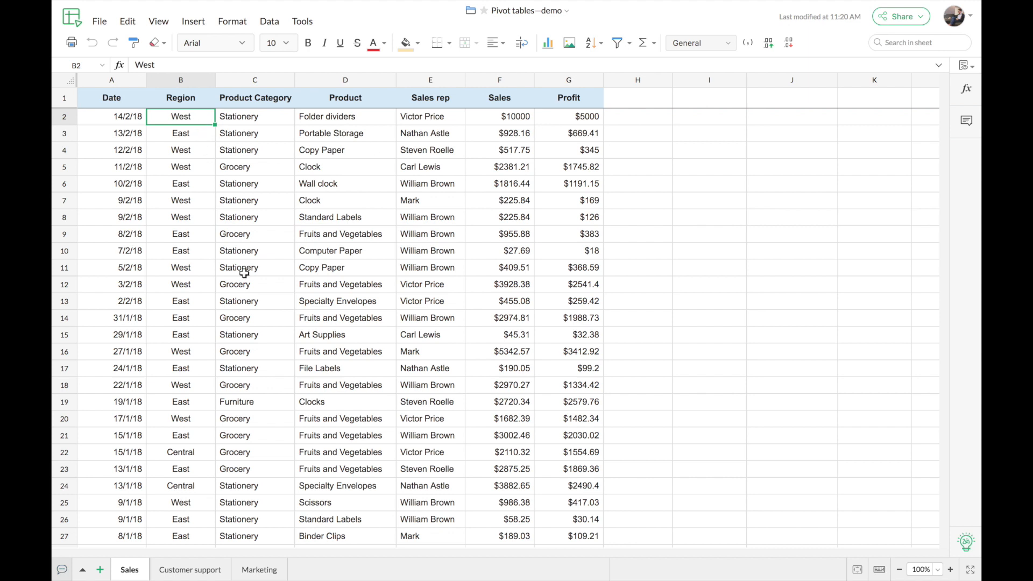
Step: Create a pivot table from Sales.A1:G757, placed on the existing sheet at cell I5
scroll(244, 273, down, 10)
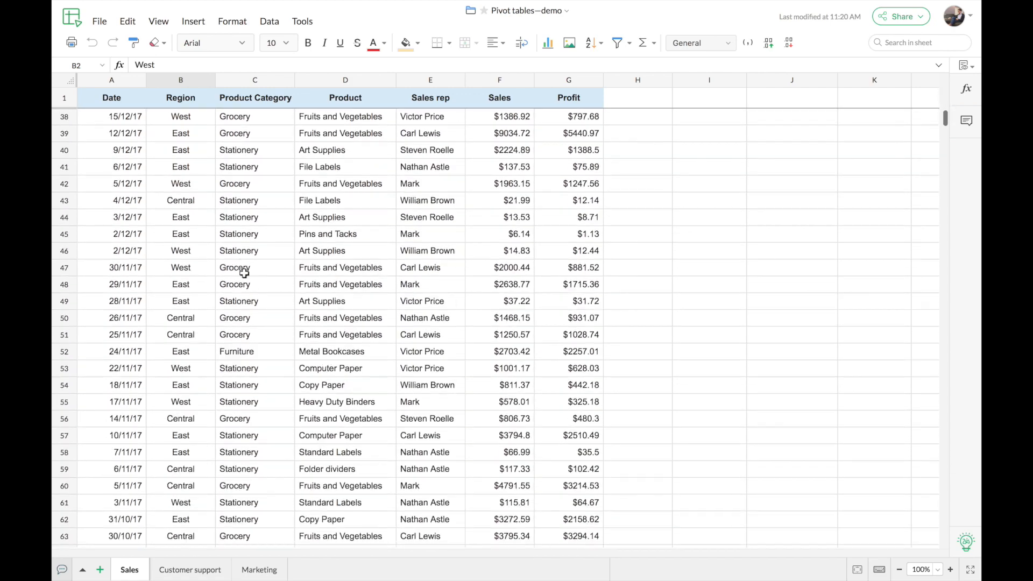
scroll(244, 273, up, 12)
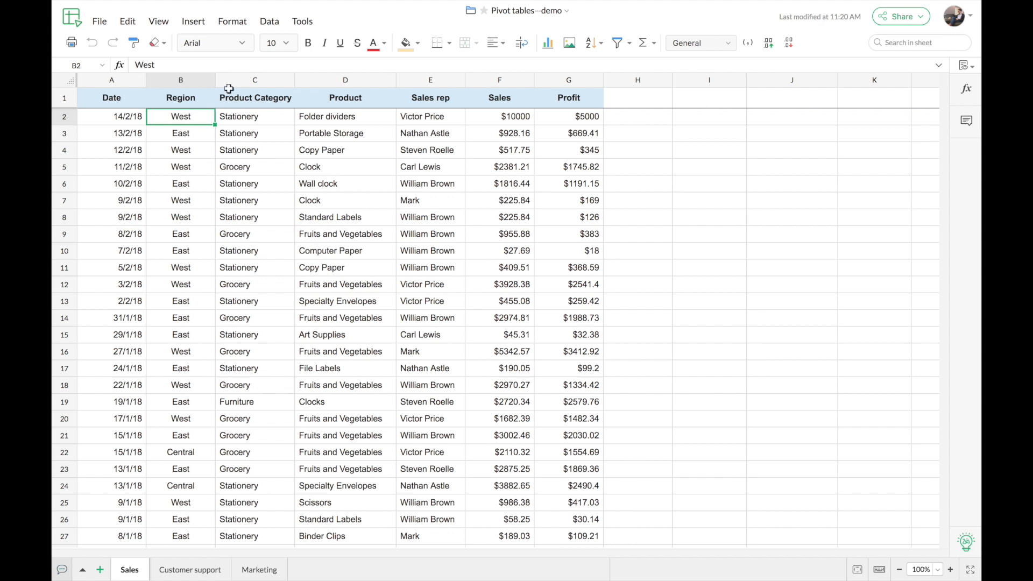
click(270, 25)
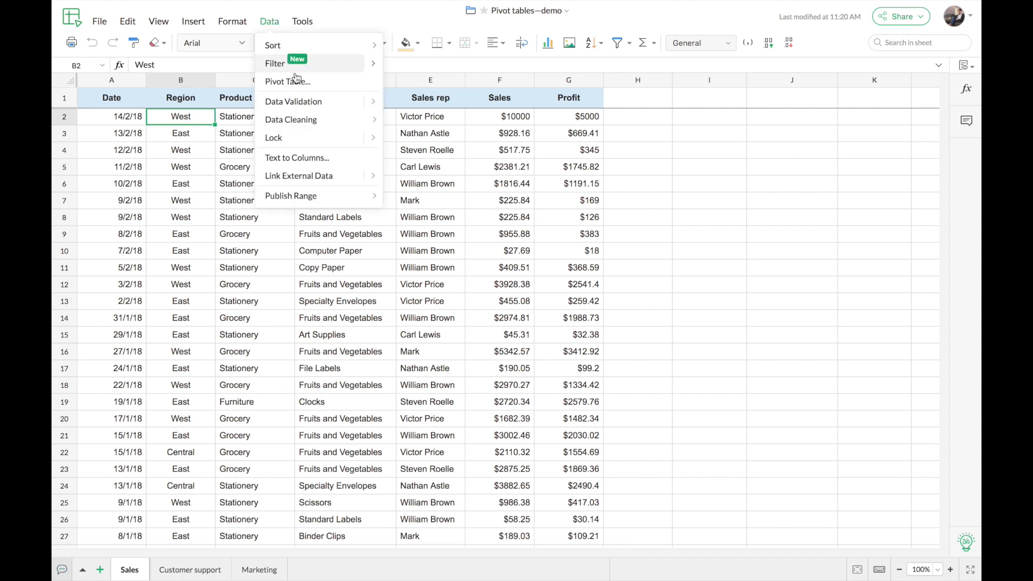
click(315, 82)
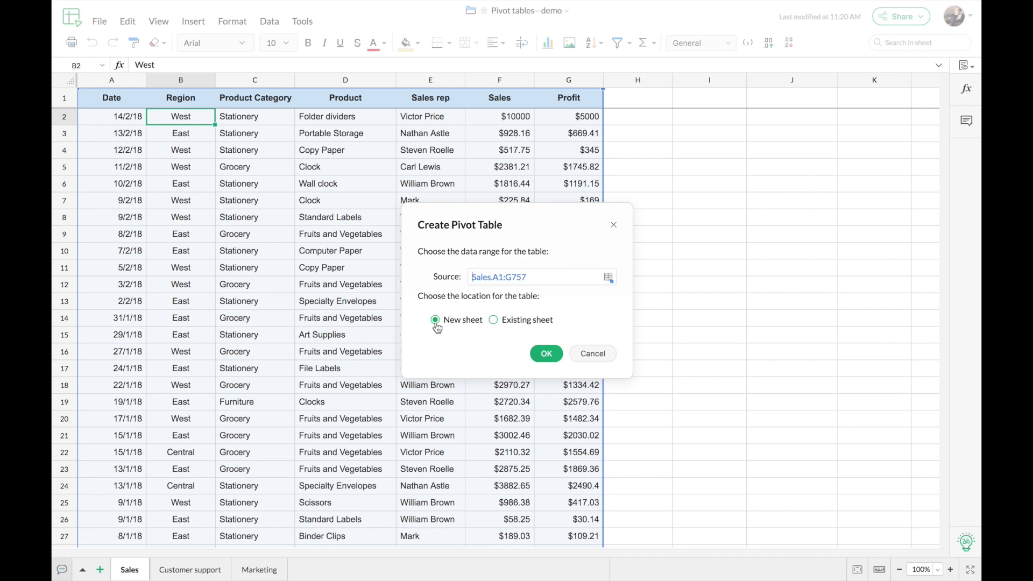
click(493, 321)
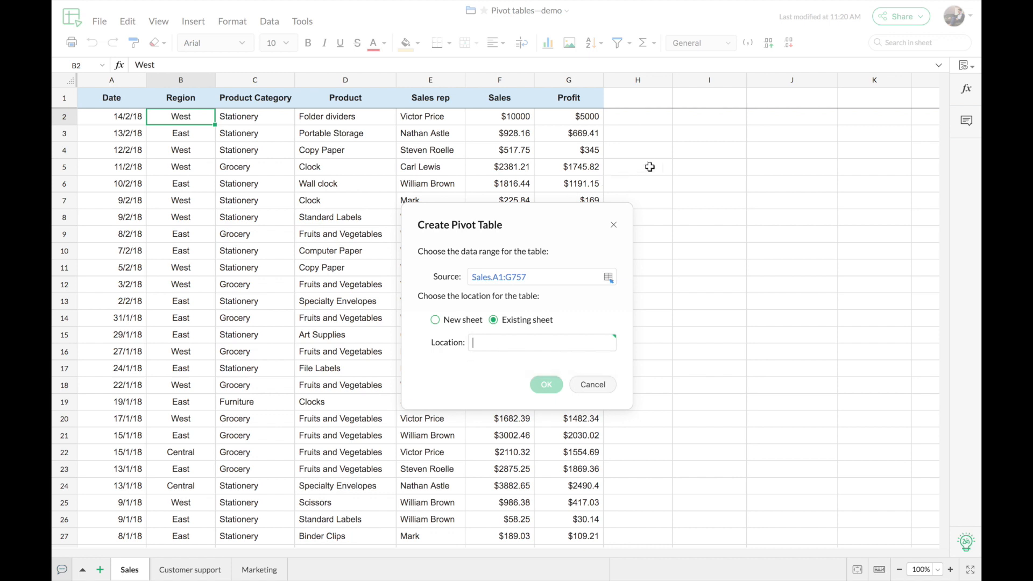
click(687, 169)
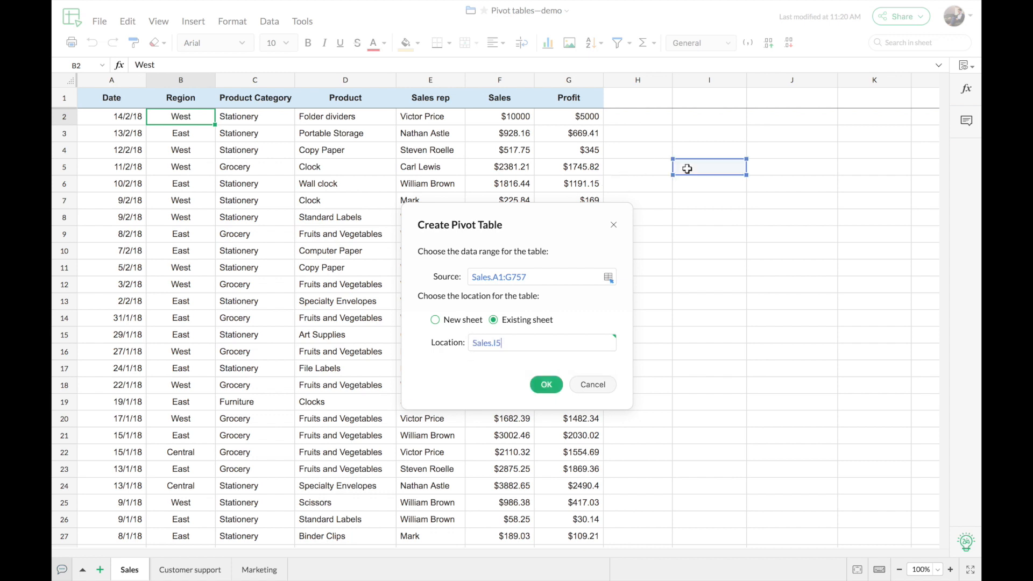
click(546, 391)
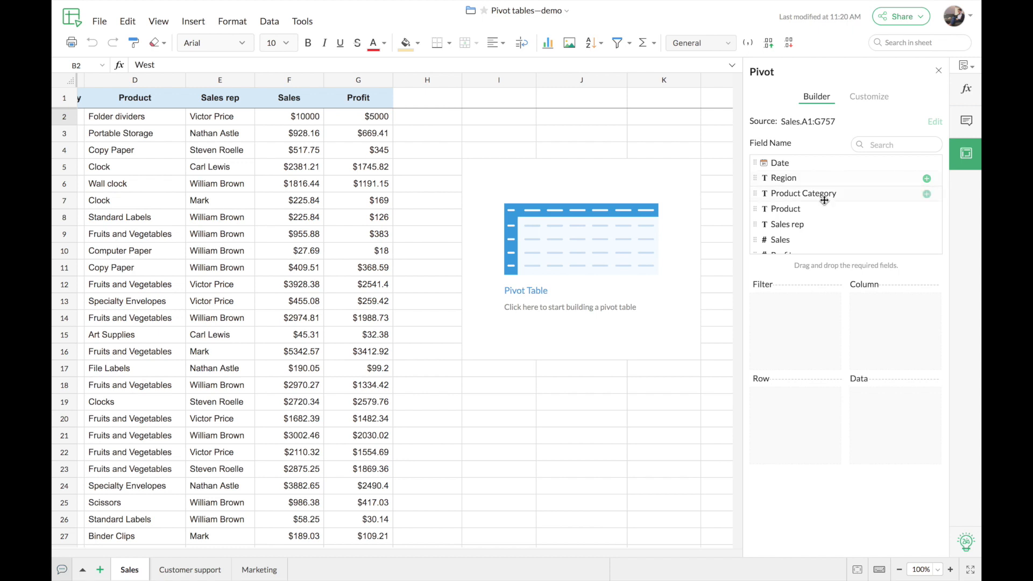
Step: Build the pivot table with Region and Product Category as row fields and Sales as the data field
scroll(823, 201, down, 1)
scroll(824, 200, up, 1)
drag(811, 180, 811, 419)
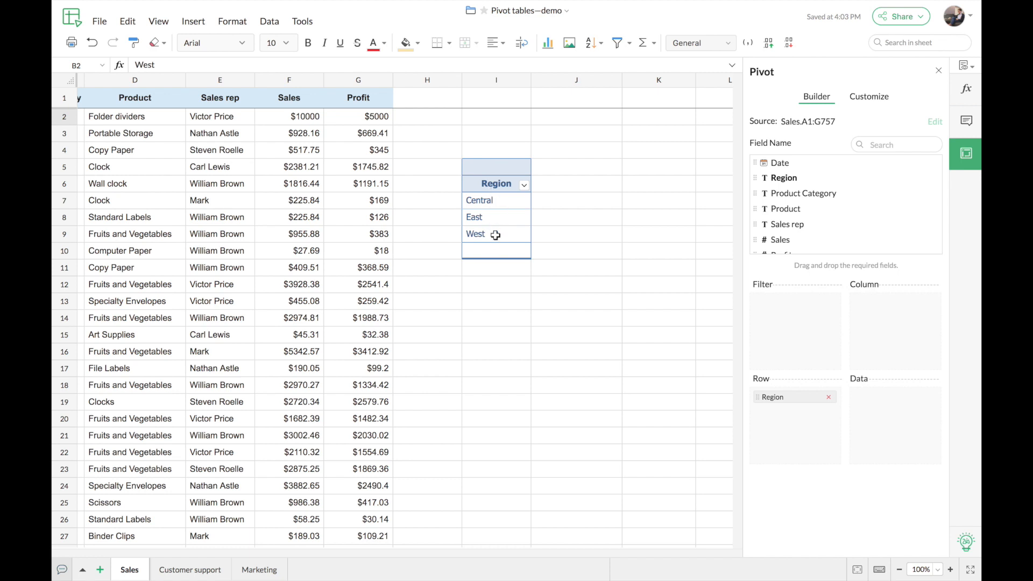
mouse_move(799, 193)
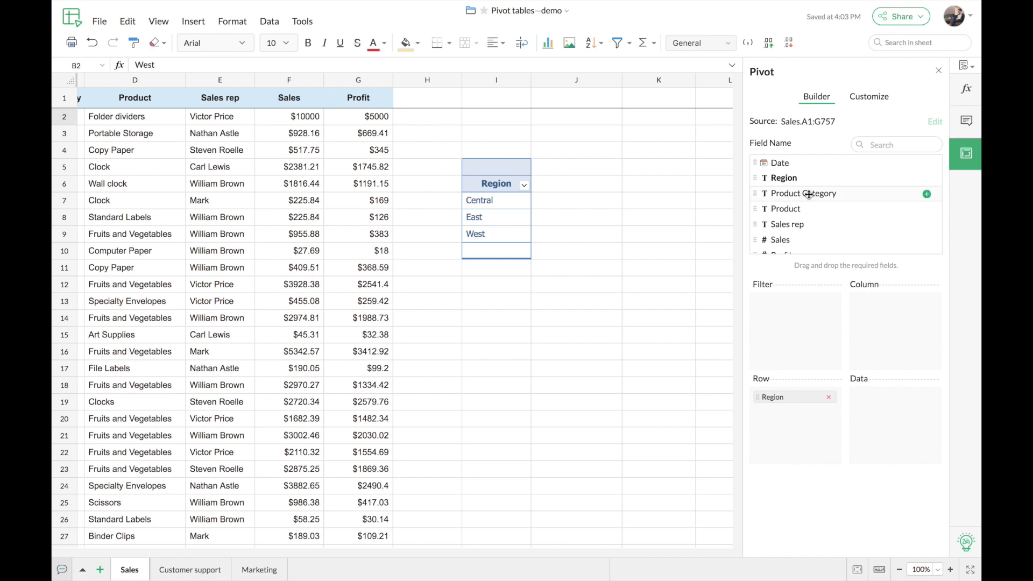
drag(809, 212, 805, 432)
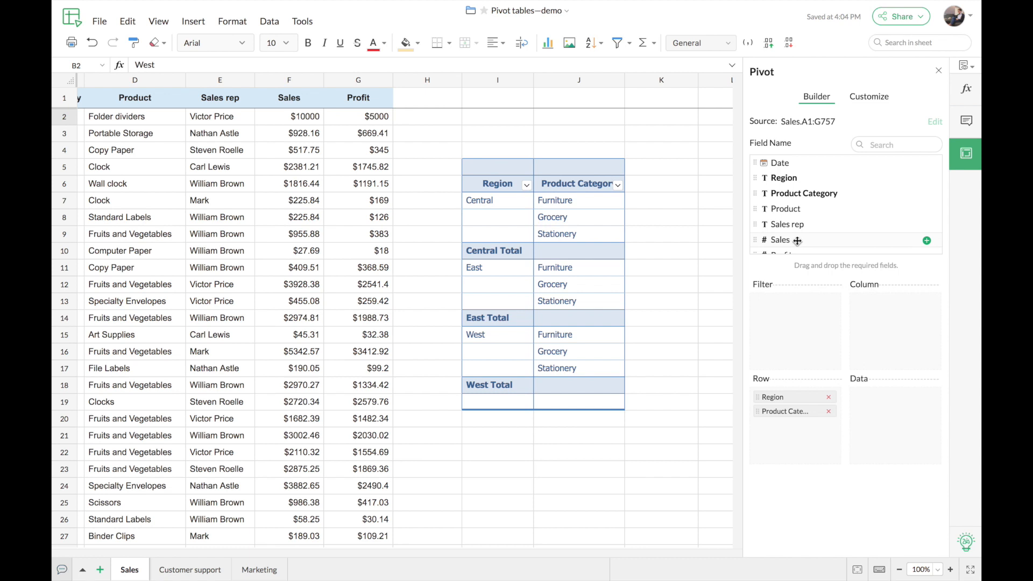
drag(802, 241, 899, 404)
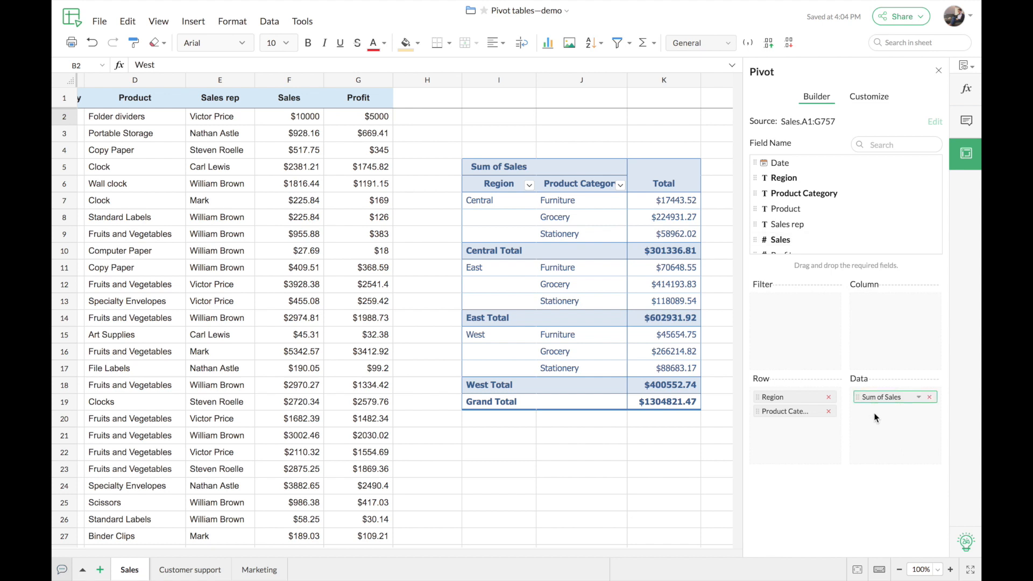
Step: Examine the available summary functions and data display options for the Sum of Sales field without changing them
click(919, 398)
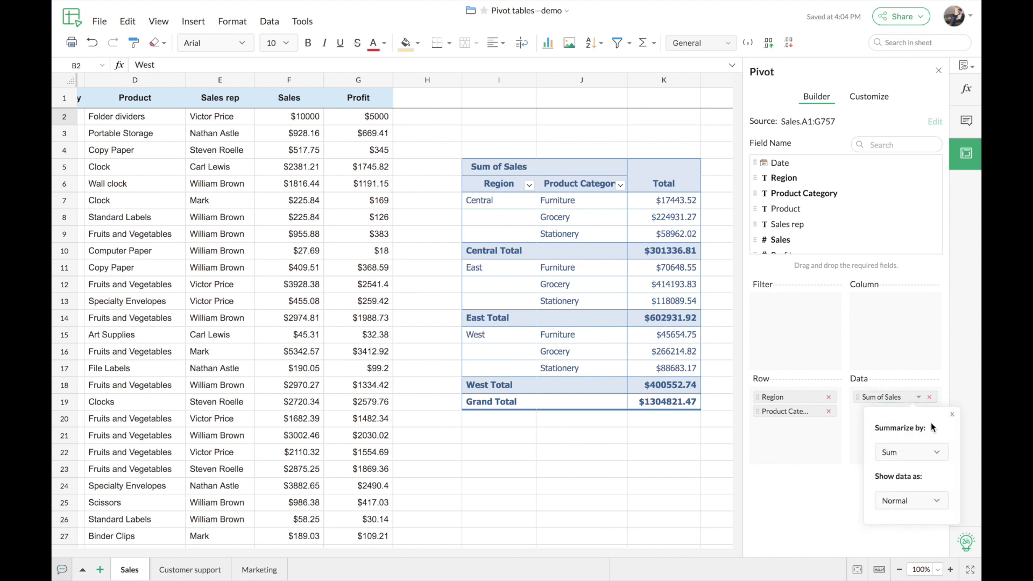
click(938, 455)
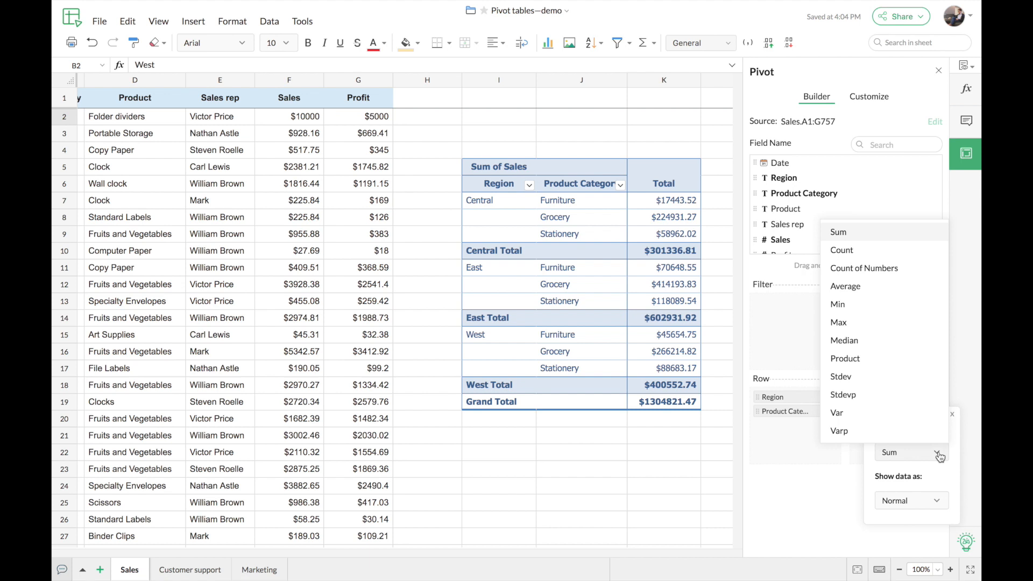
click(939, 455)
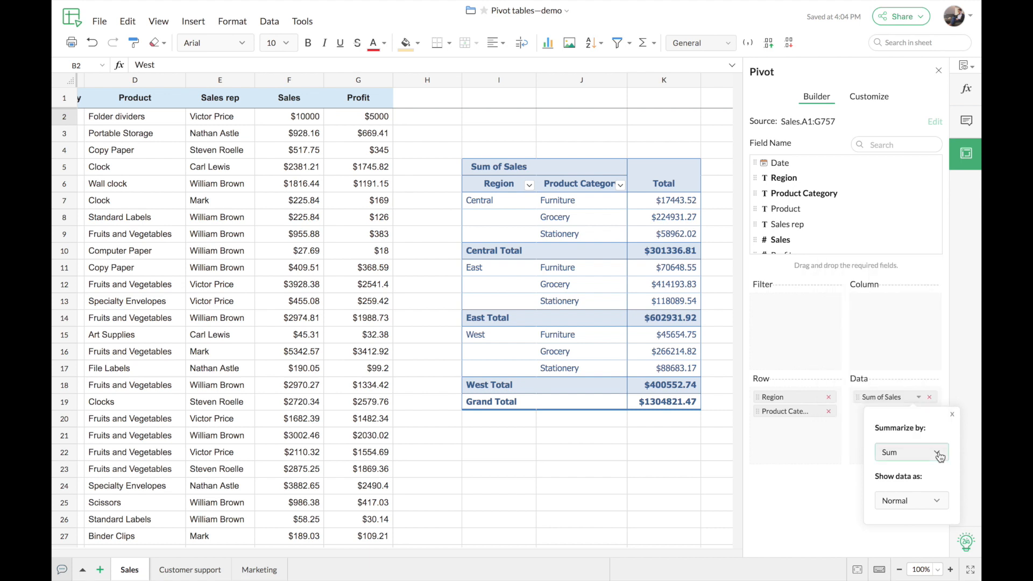
click(939, 455)
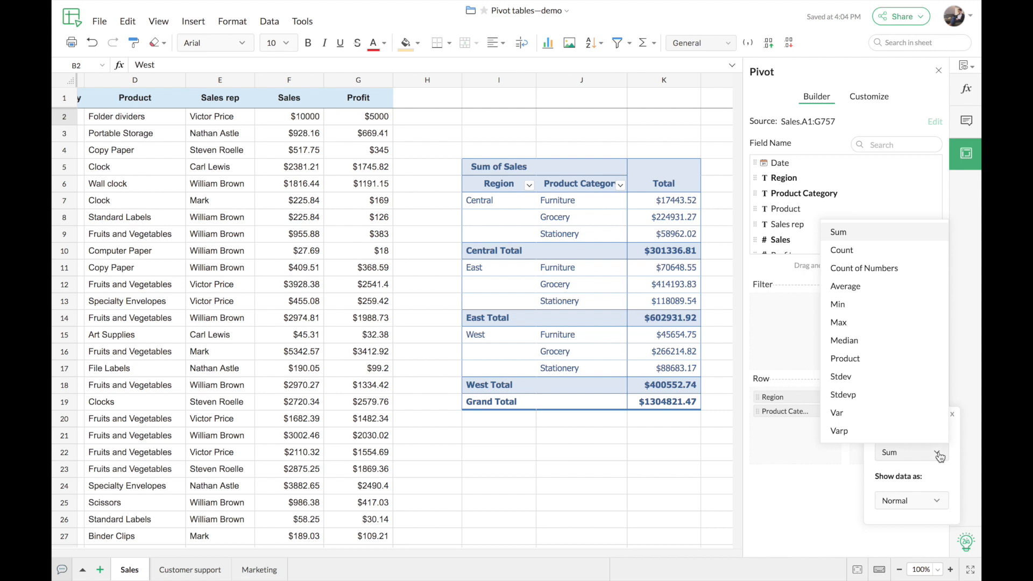
click(938, 454)
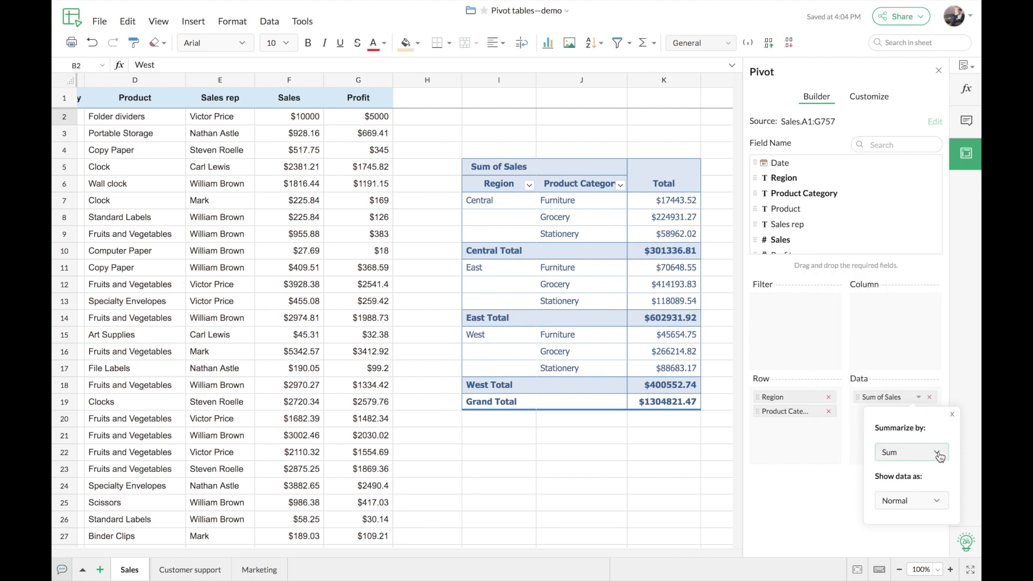
click(938, 503)
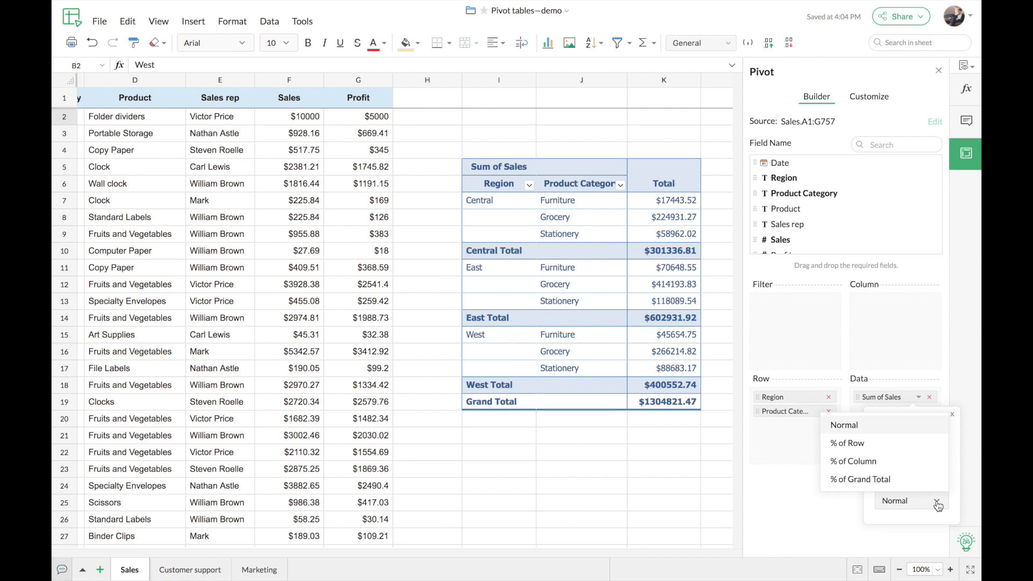
click(938, 505)
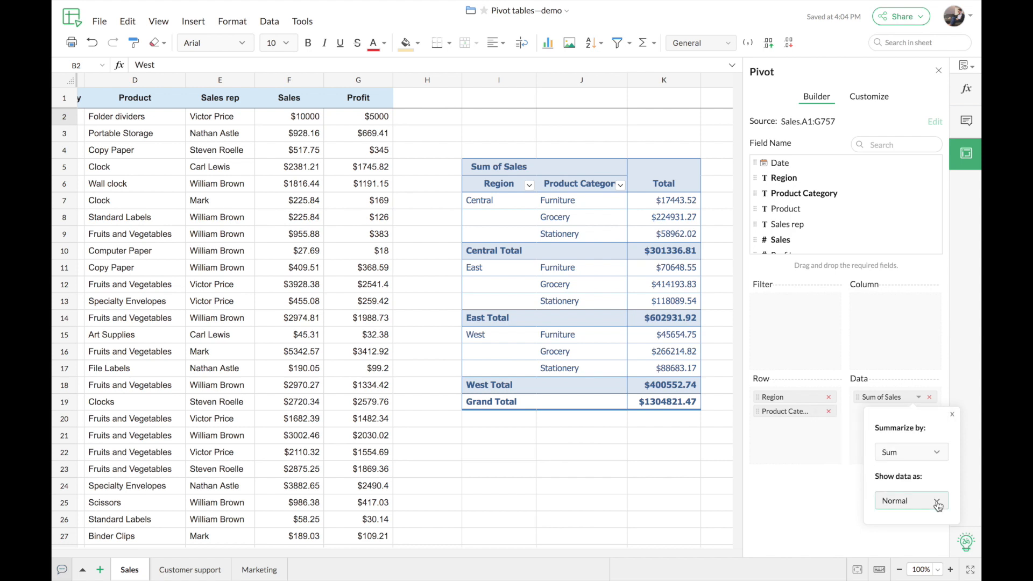
click(953, 415)
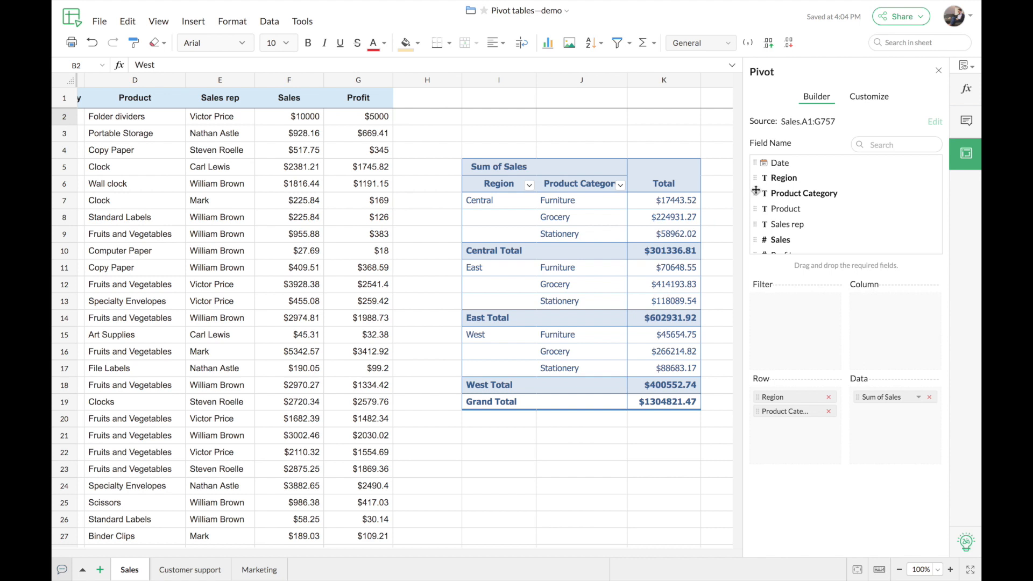
Step: Switch the pivot table's subtotals off and back on, and do the same with its row grand total
click(872, 106)
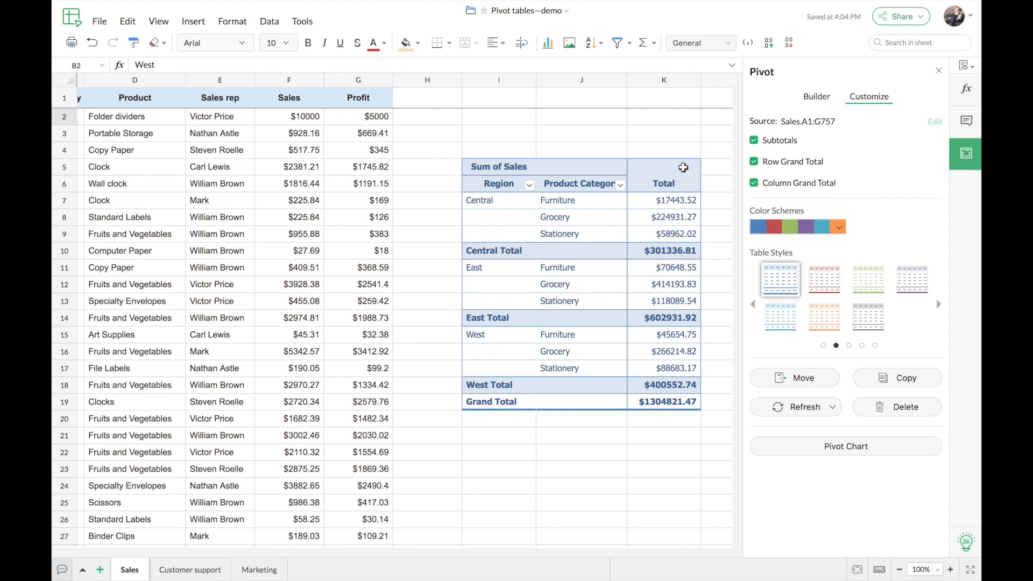
click(754, 141)
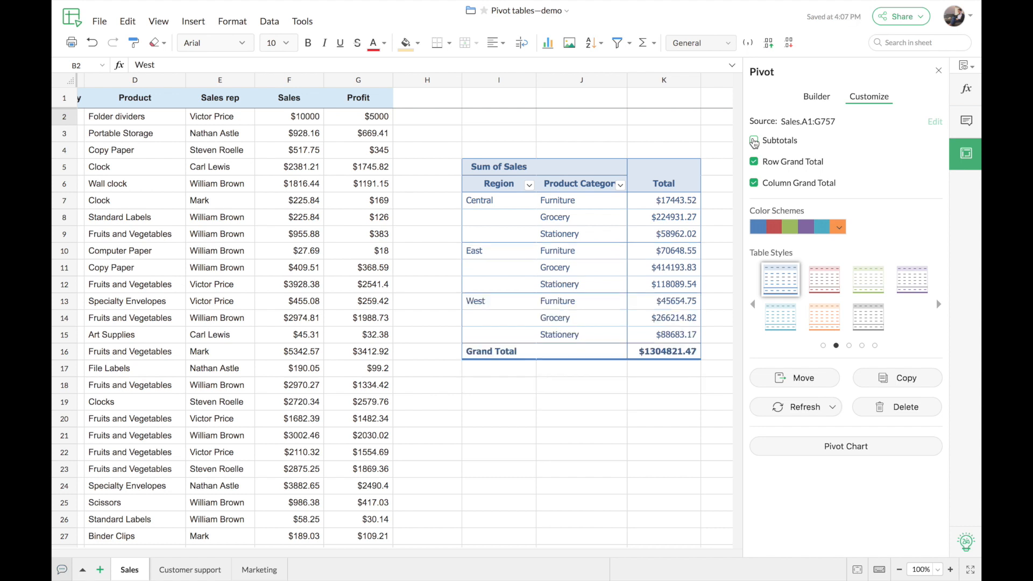
click(753, 141)
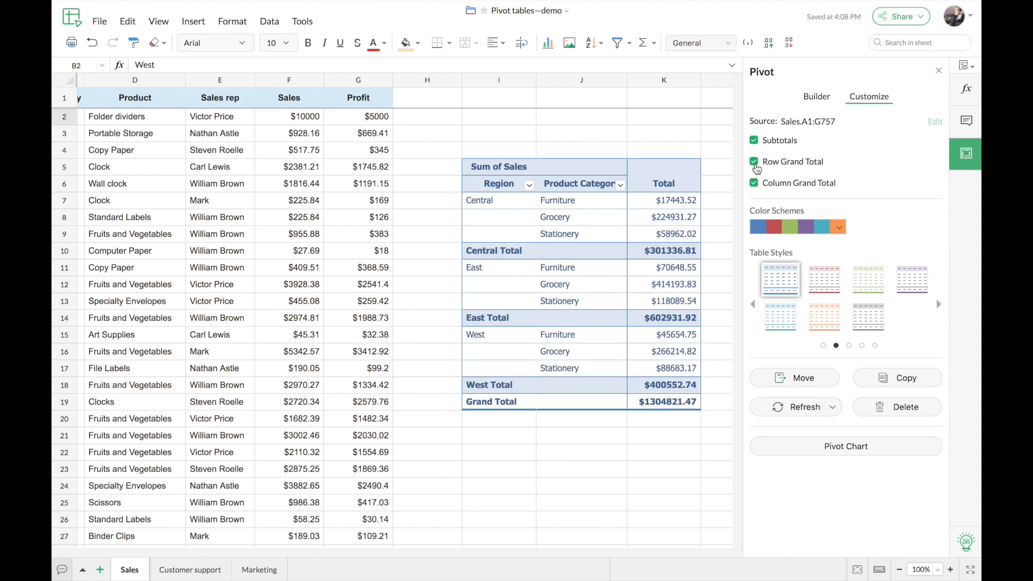
click(754, 162)
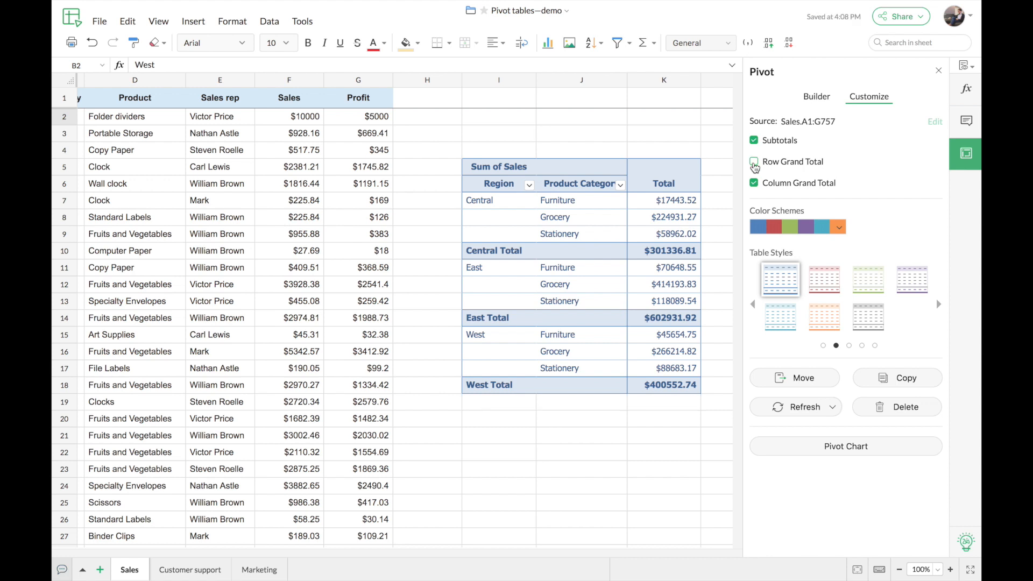
click(754, 162)
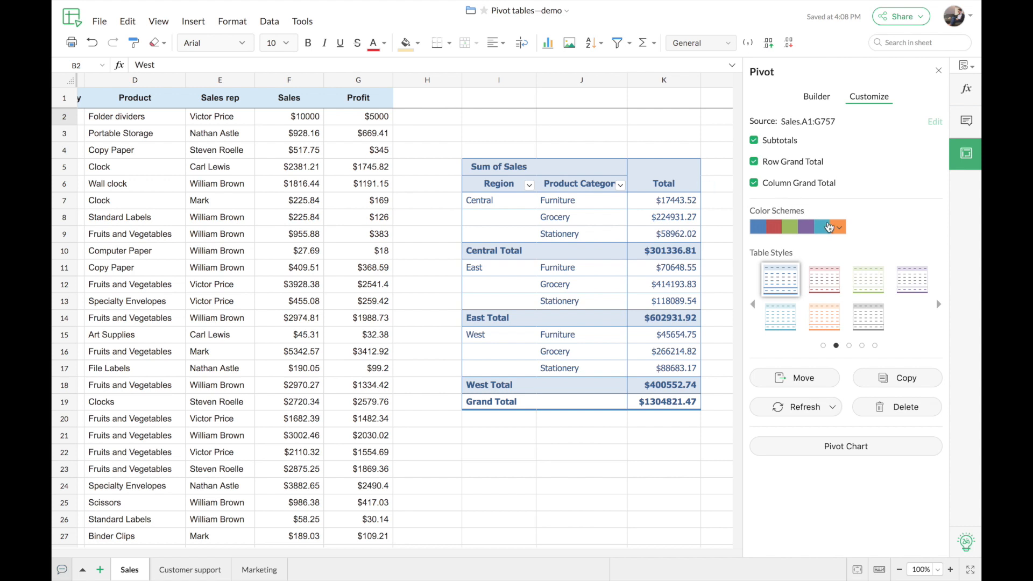
Step: Apply the Theme2 color scheme and the table style with a dark teal header and light teal body to the pivot table
click(839, 228)
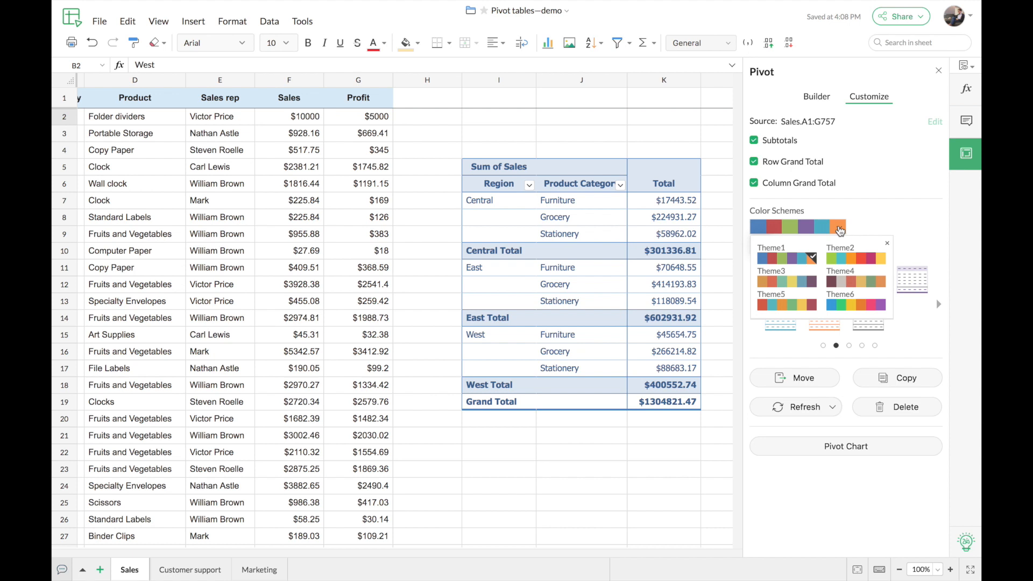
click(855, 262)
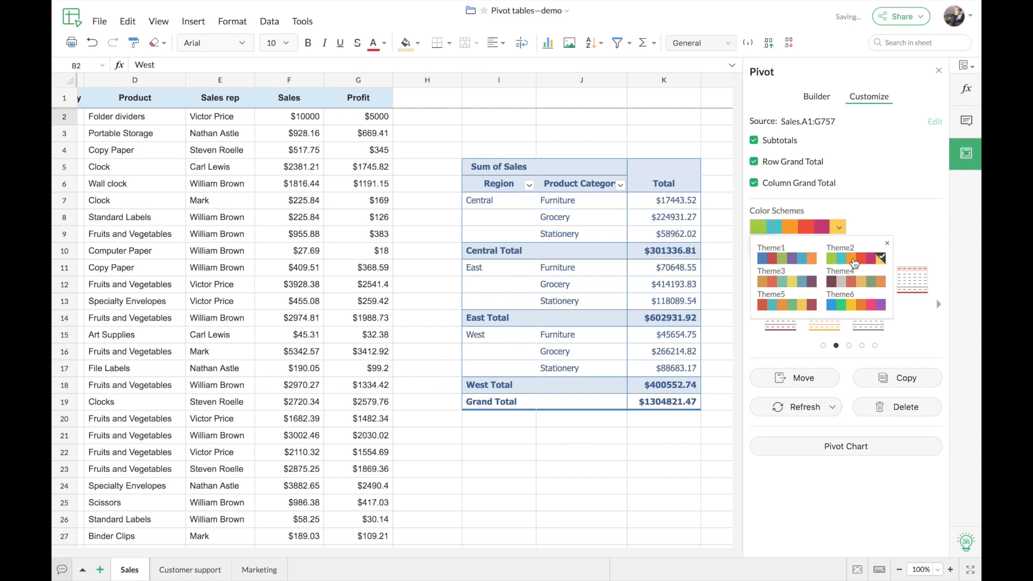
click(888, 243)
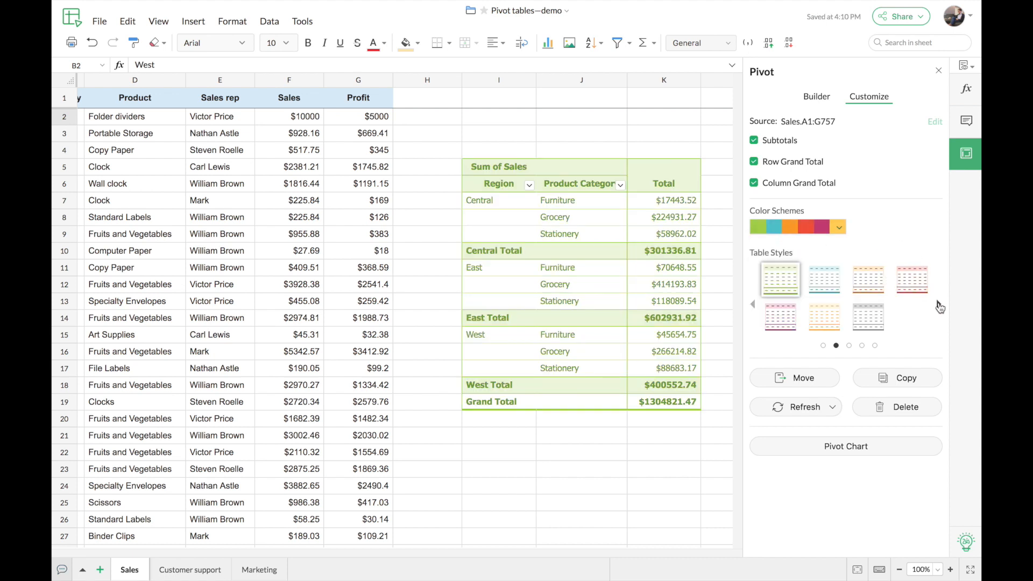
click(939, 305)
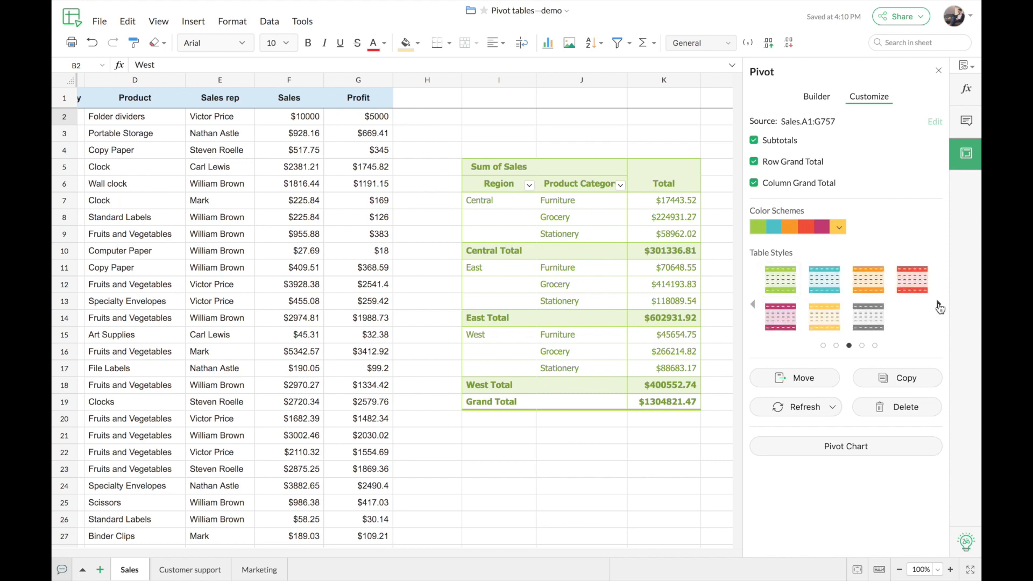
click(939, 306)
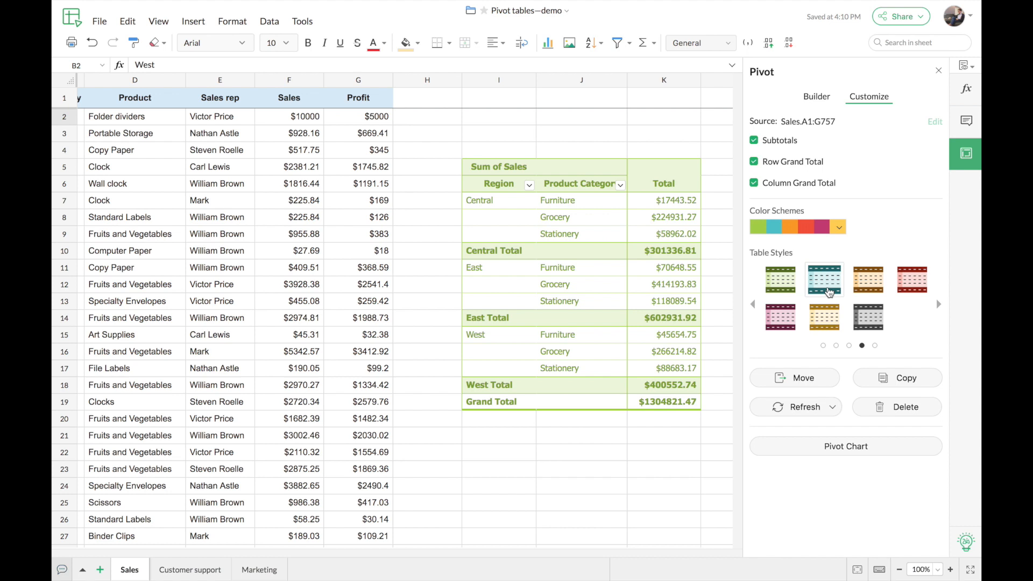
click(828, 292)
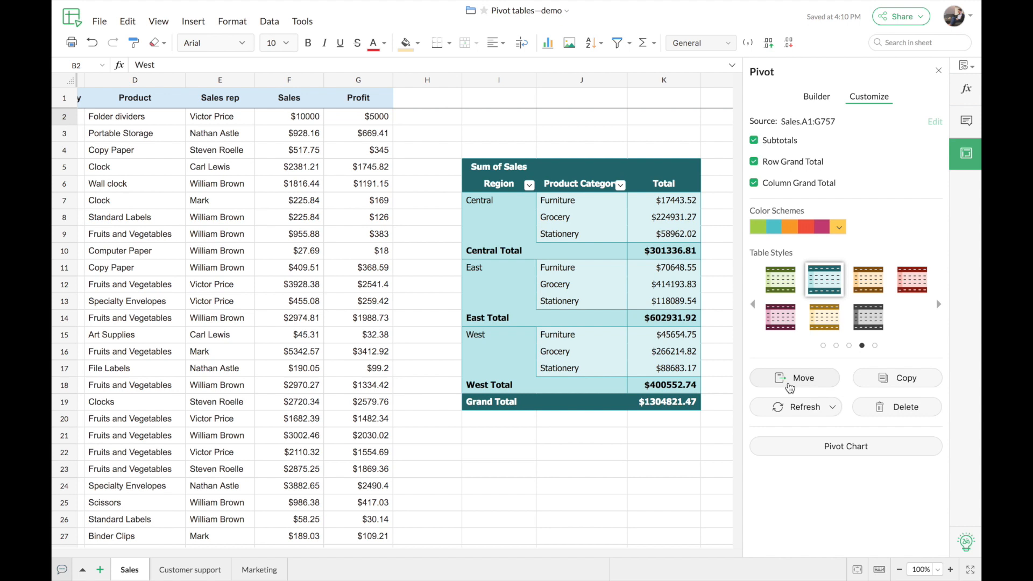
Step: Examine the destination options offered for moving and for copying the pivot table, without relocating or duplicating it
click(790, 385)
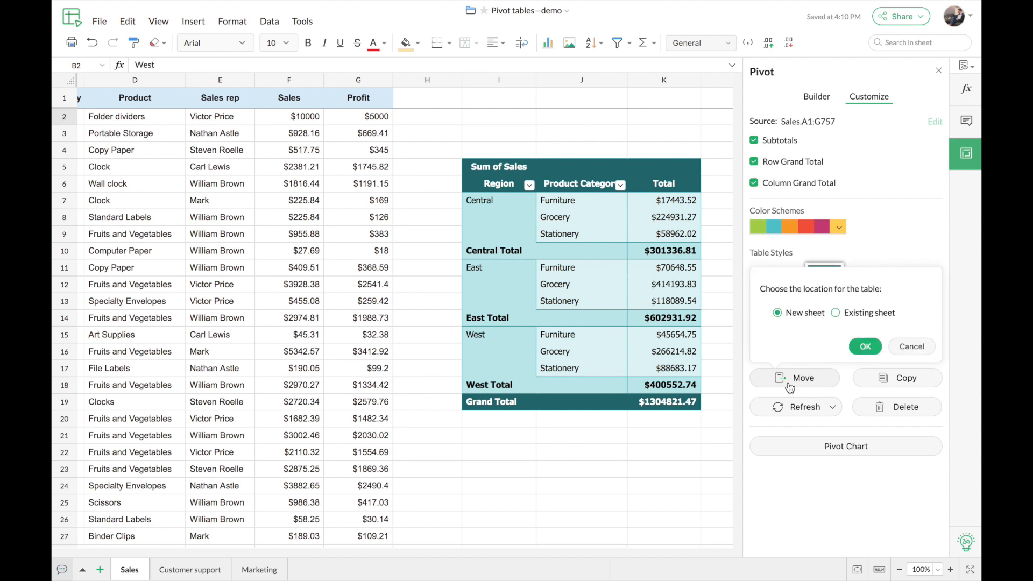
click(907, 349)
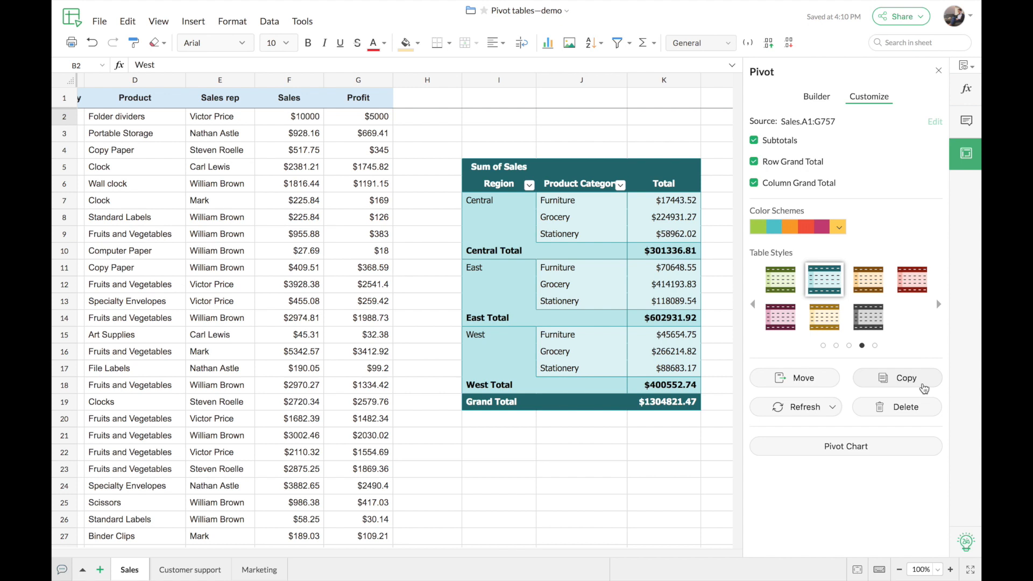
click(921, 387)
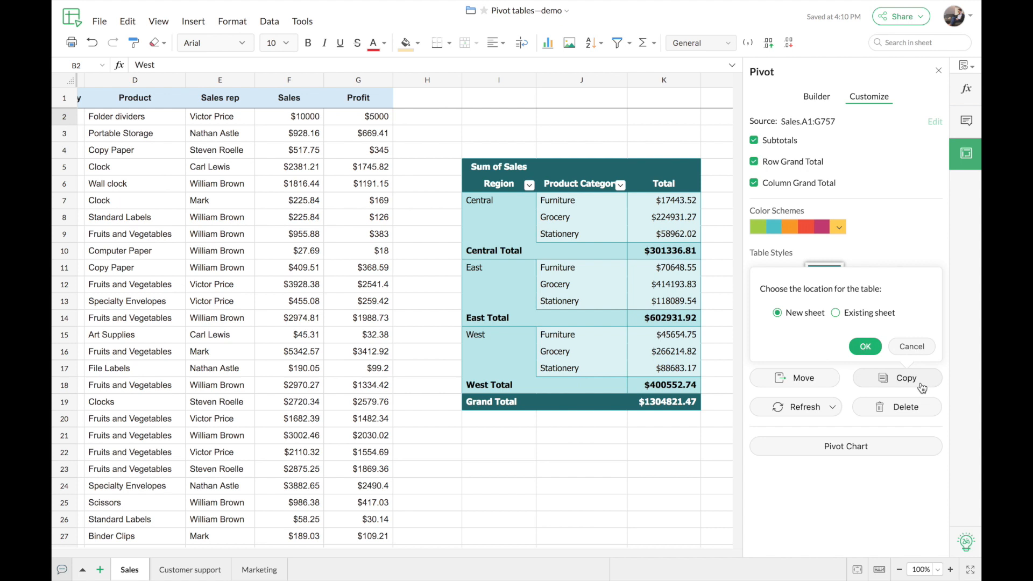
click(921, 387)
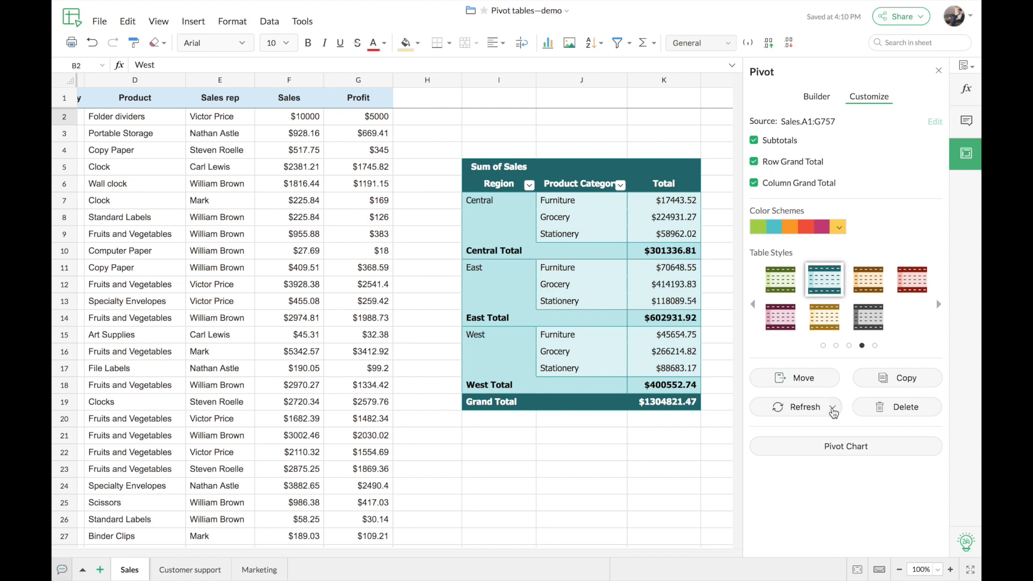
Step: Refresh all pivot tables and close the pivot settings
click(832, 409)
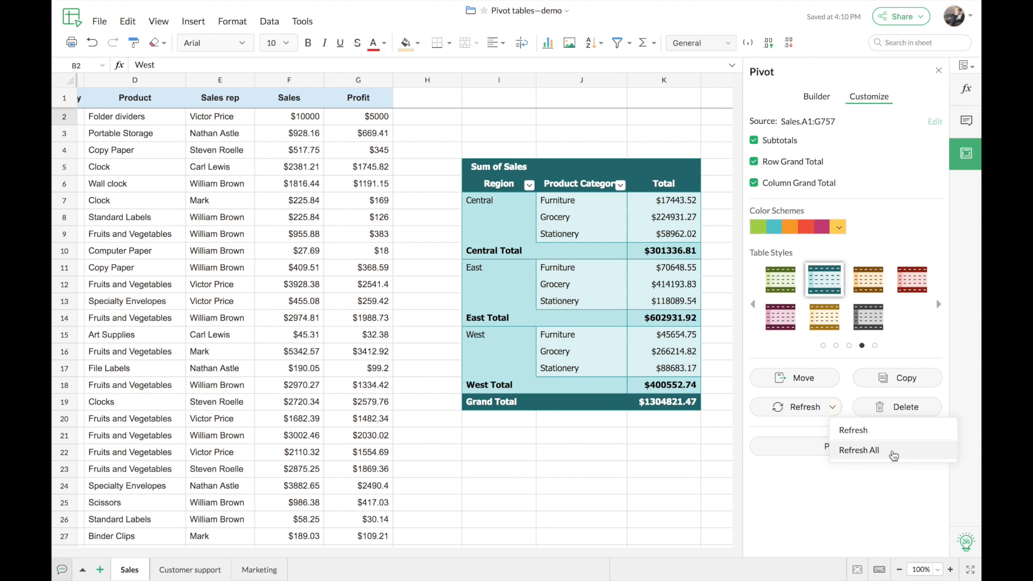
click(894, 456)
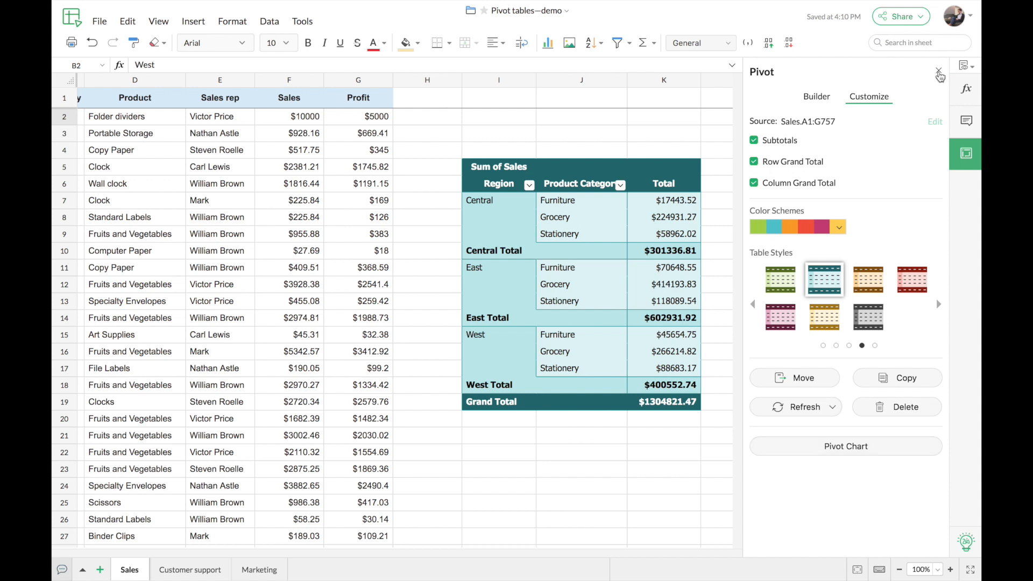
click(939, 74)
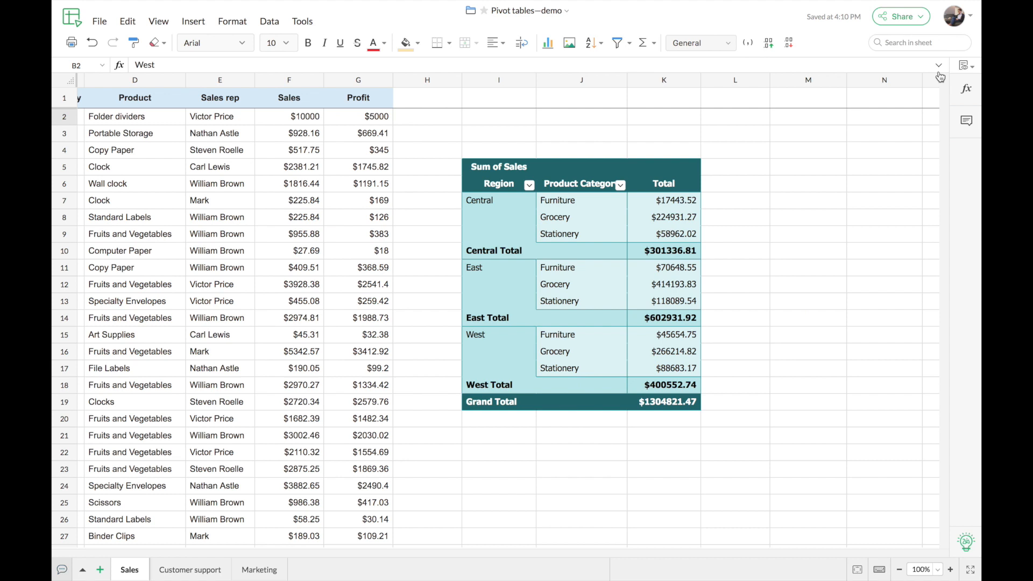
Step: Filter the pivot table's Region field to East only and clear that filter again
click(511, 200)
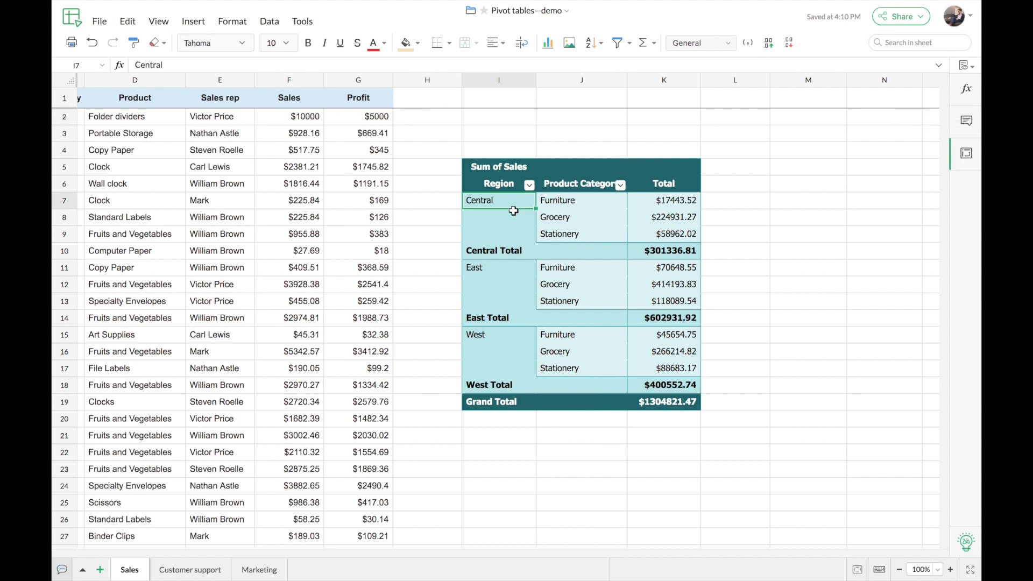
click(530, 187)
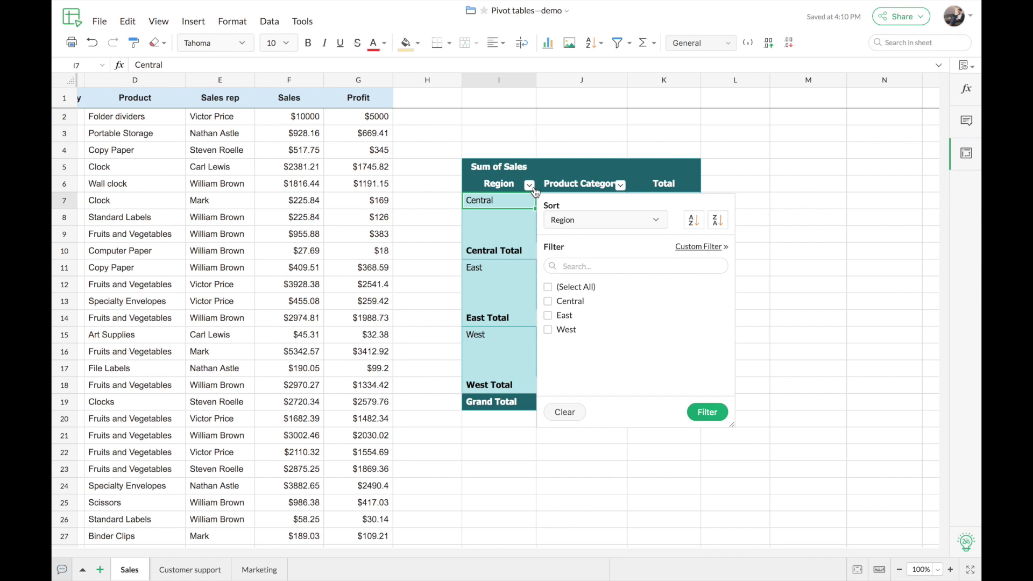
click(548, 318)
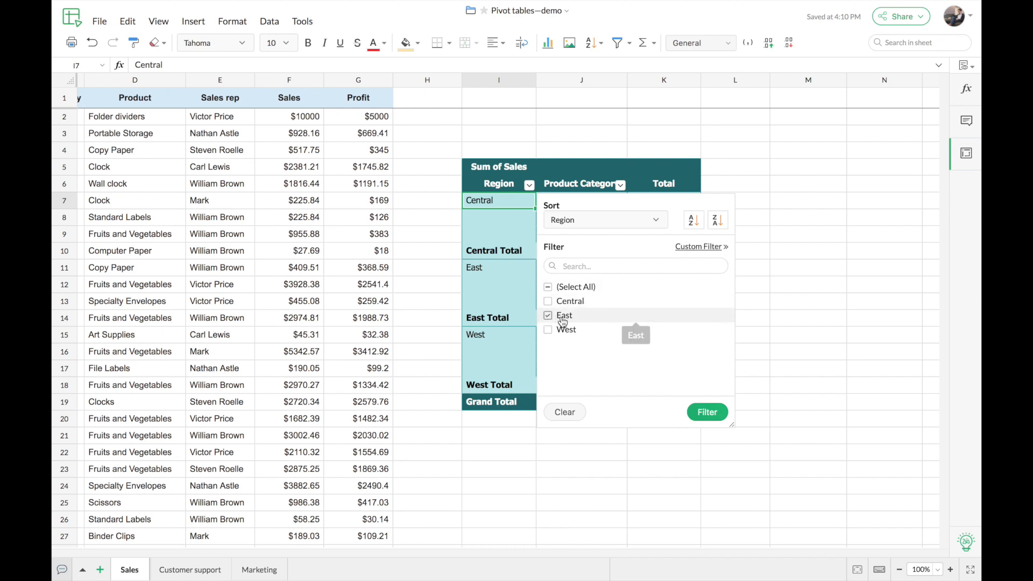
click(703, 412)
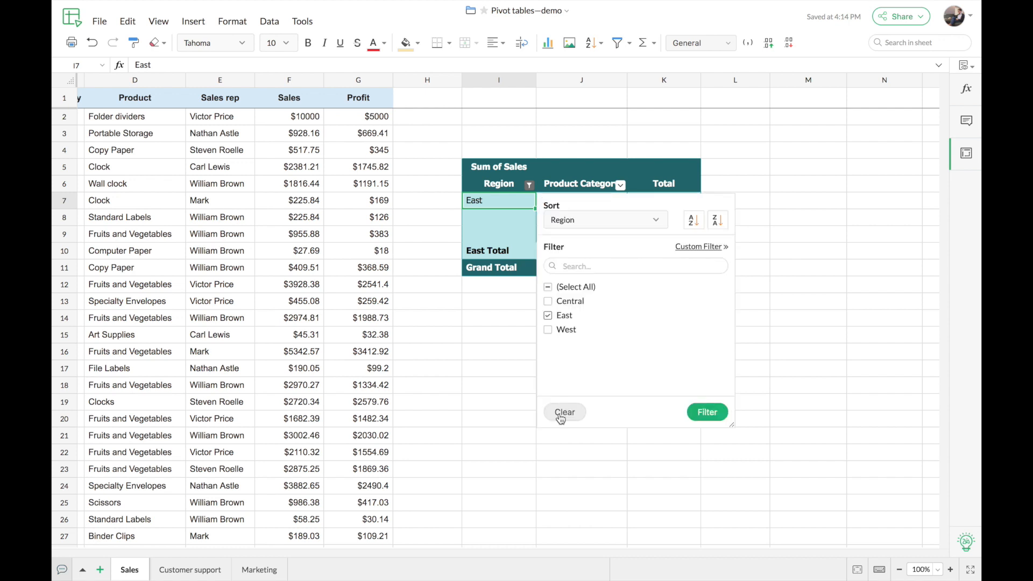
click(559, 414)
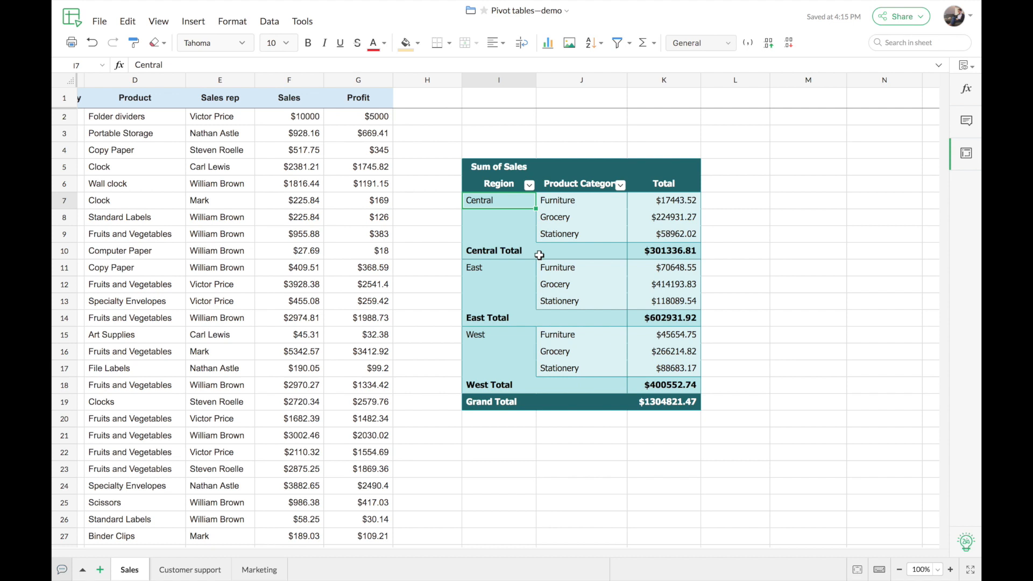
Step: Create a second pivot table from the source range Sales.A1:G757, placed on the existing sheet at Sales.M5
scroll(539, 255, left, 5)
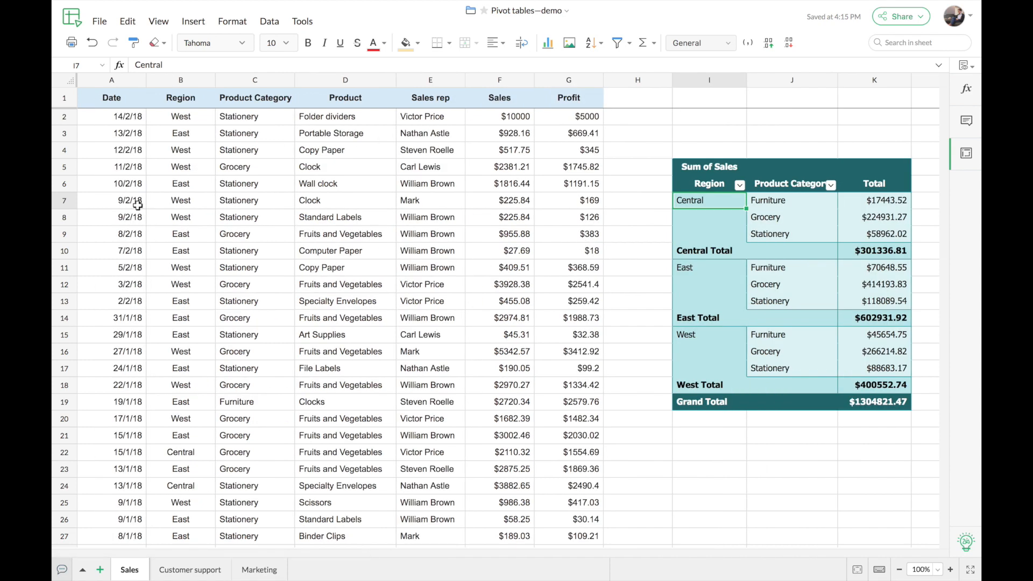
click(123, 136)
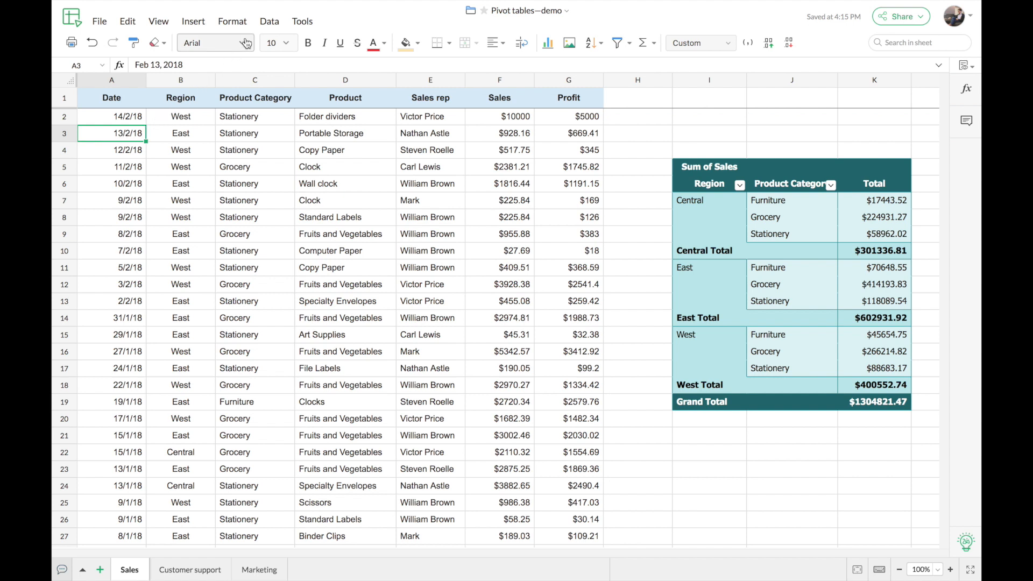
click(264, 23)
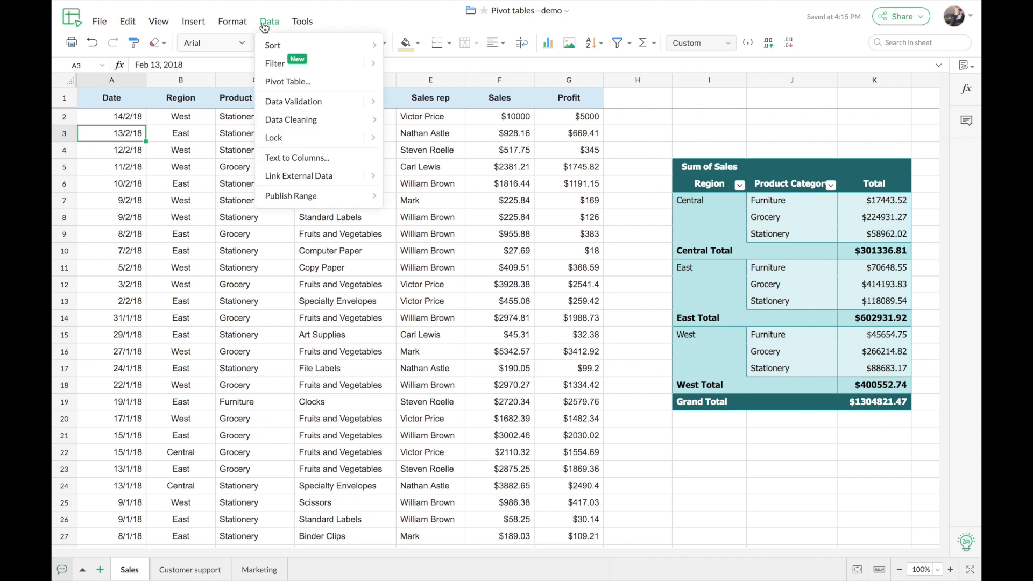
click(280, 82)
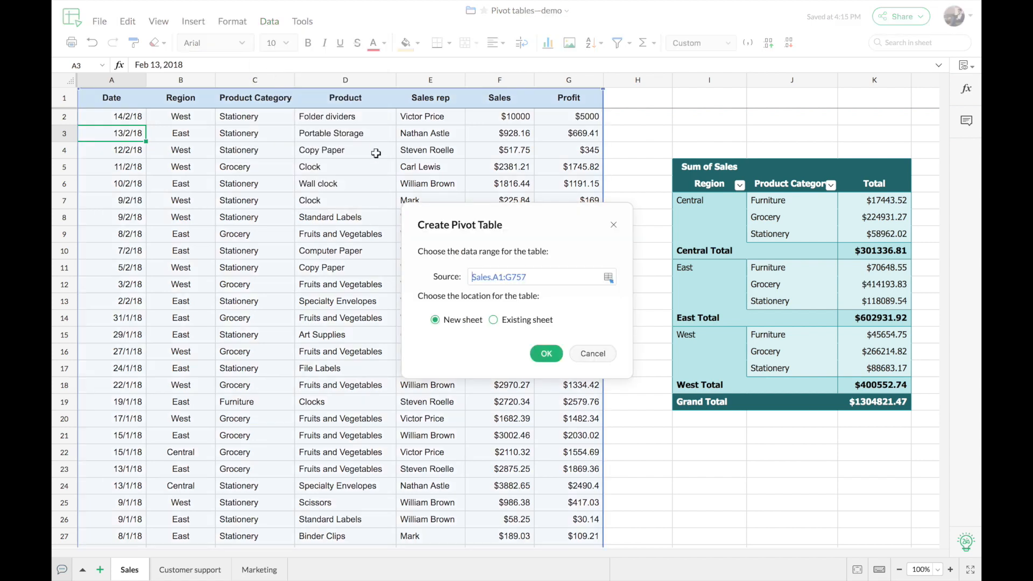
scroll(376, 152, right, 5)
scroll(375, 152, right, 2)
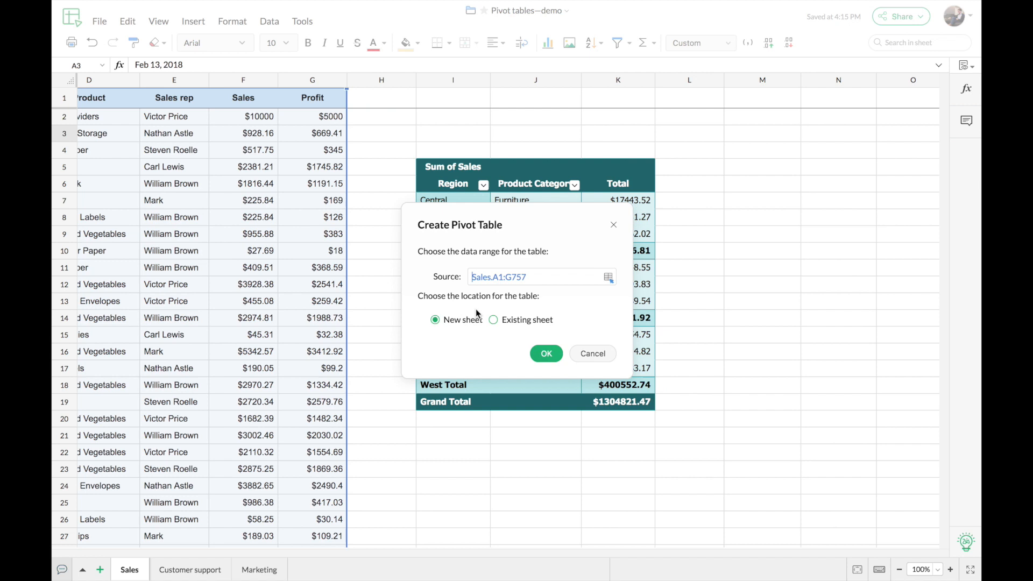
click(494, 321)
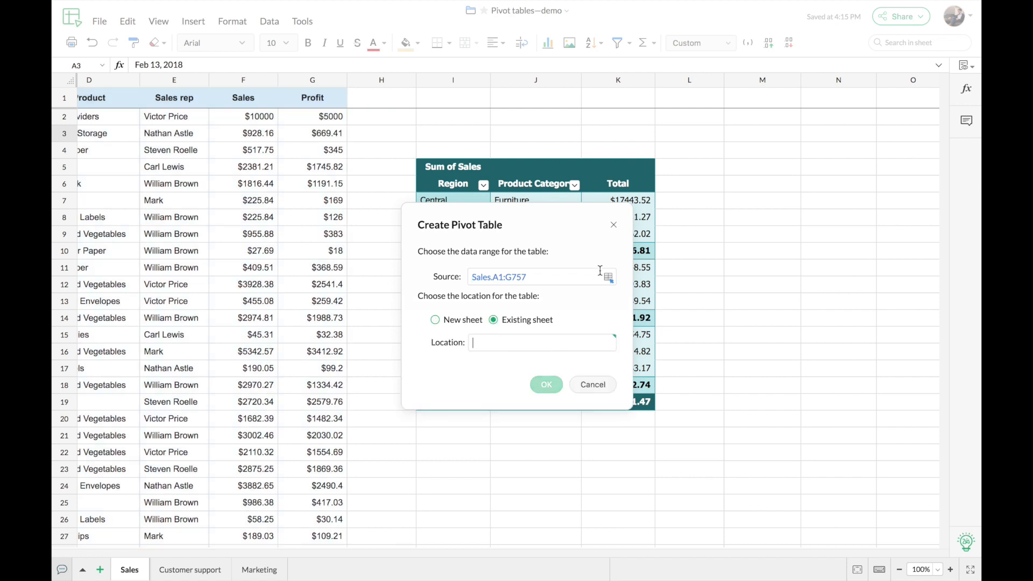
click(764, 169)
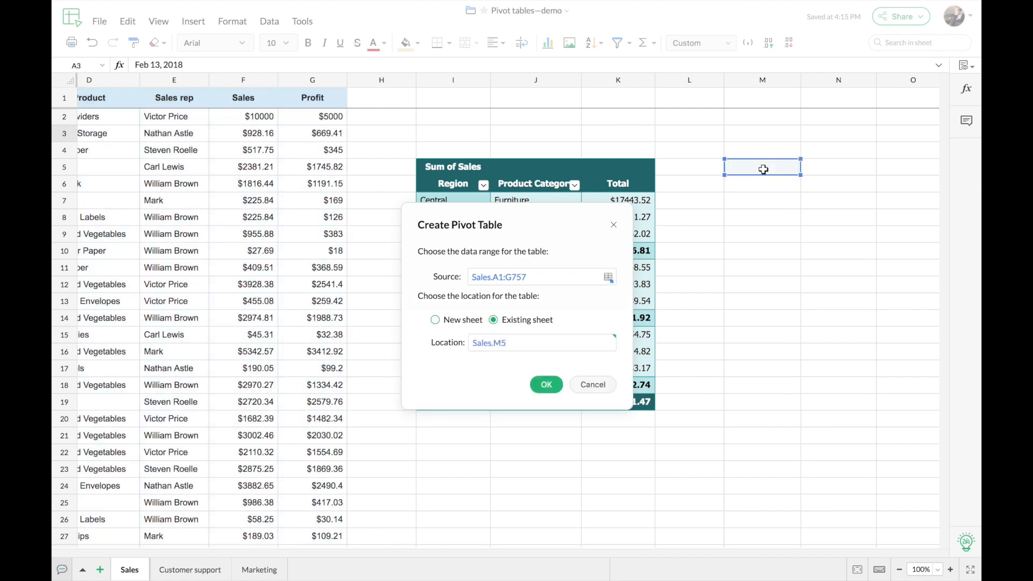
click(544, 385)
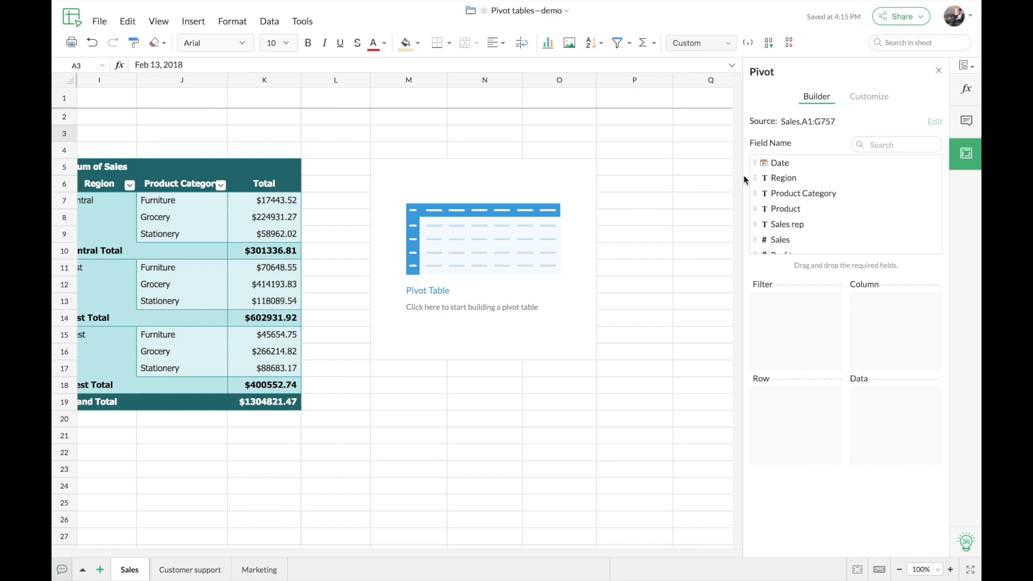
Step: Build the second pivot table with Date grouped by Quarter by Year and Sales rep as row fields, and Sales as the data field
drag(805, 164, 799, 418)
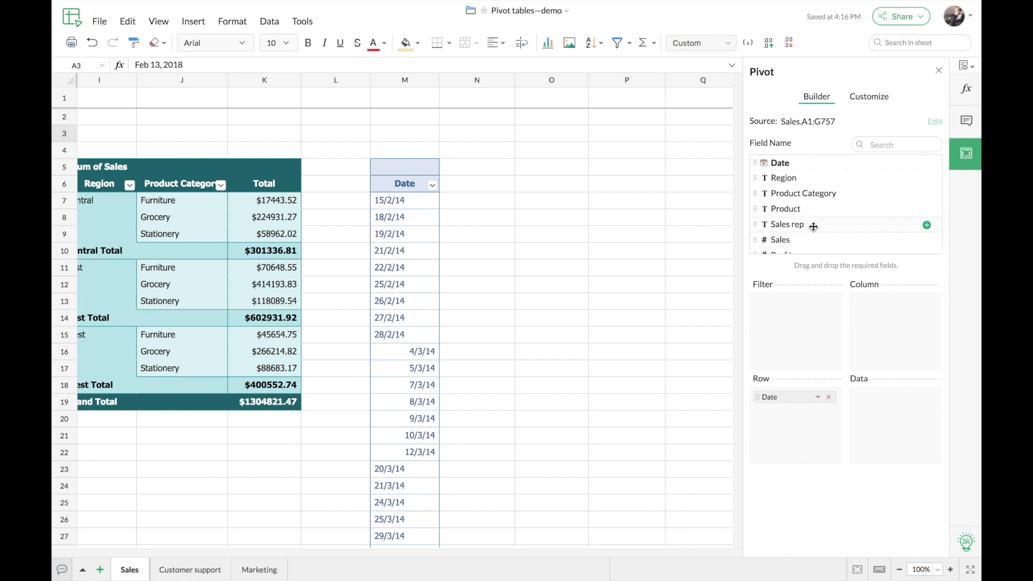
drag(814, 227, 809, 432)
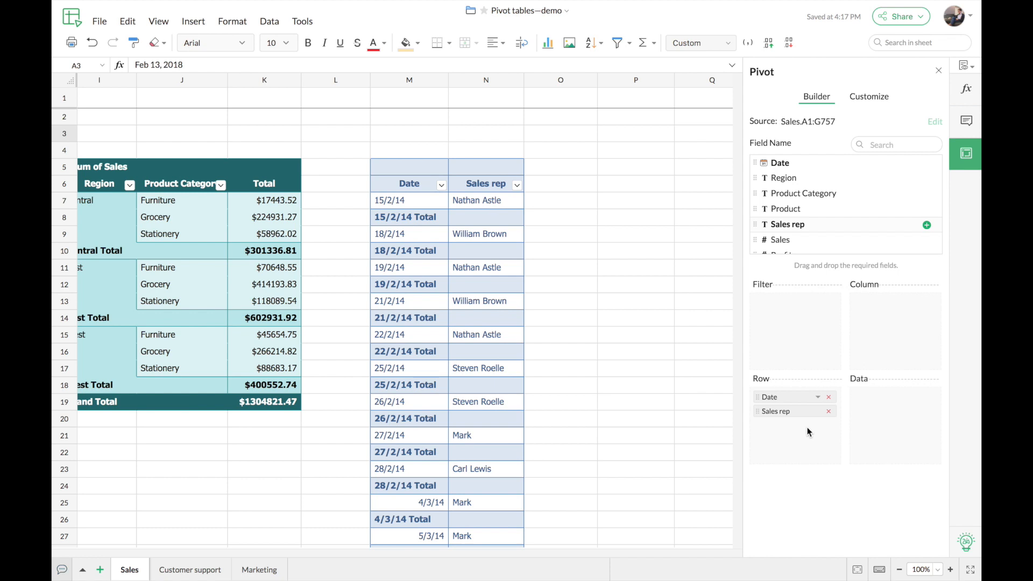
click(819, 398)
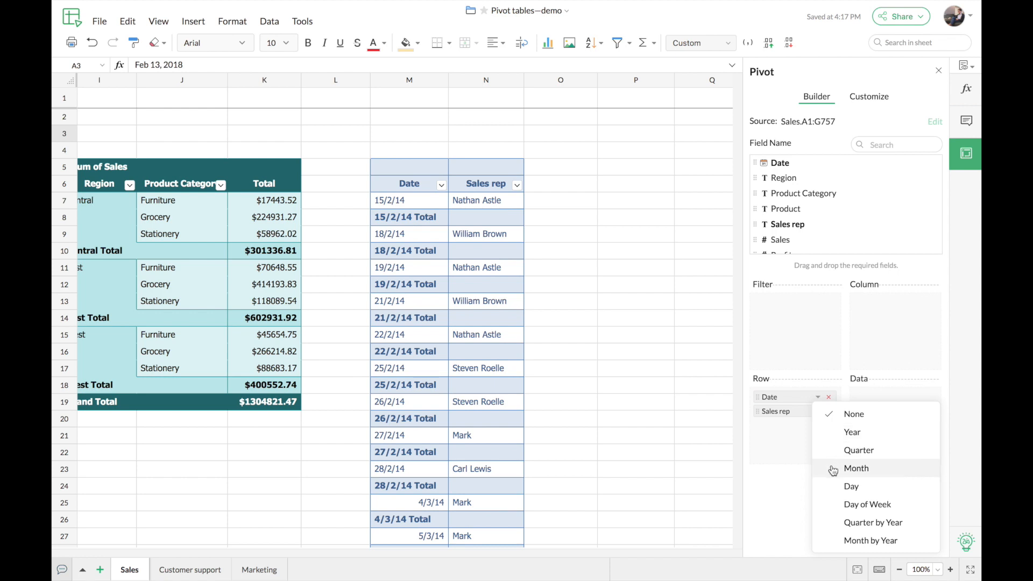
click(833, 523)
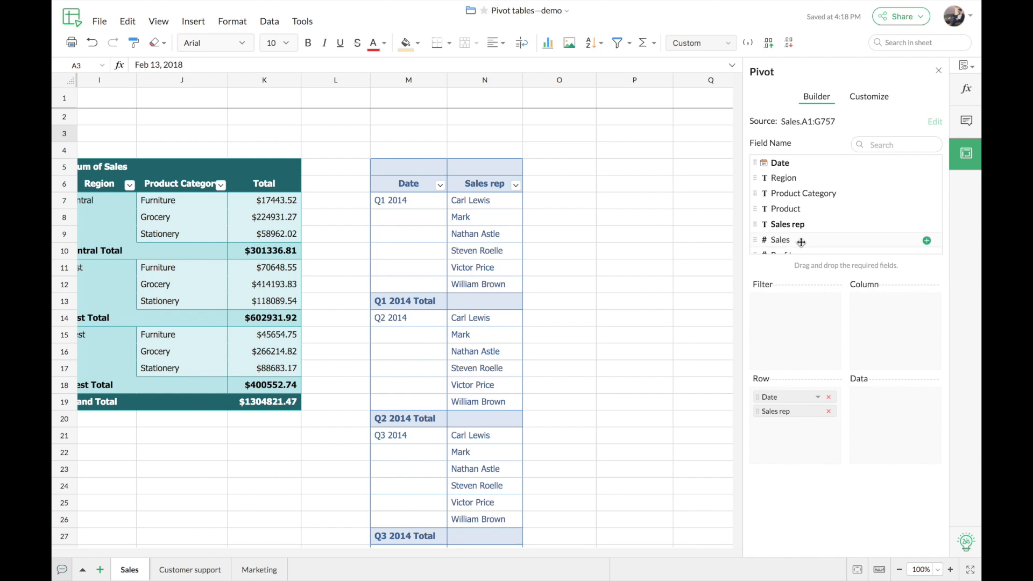
drag(804, 241, 894, 406)
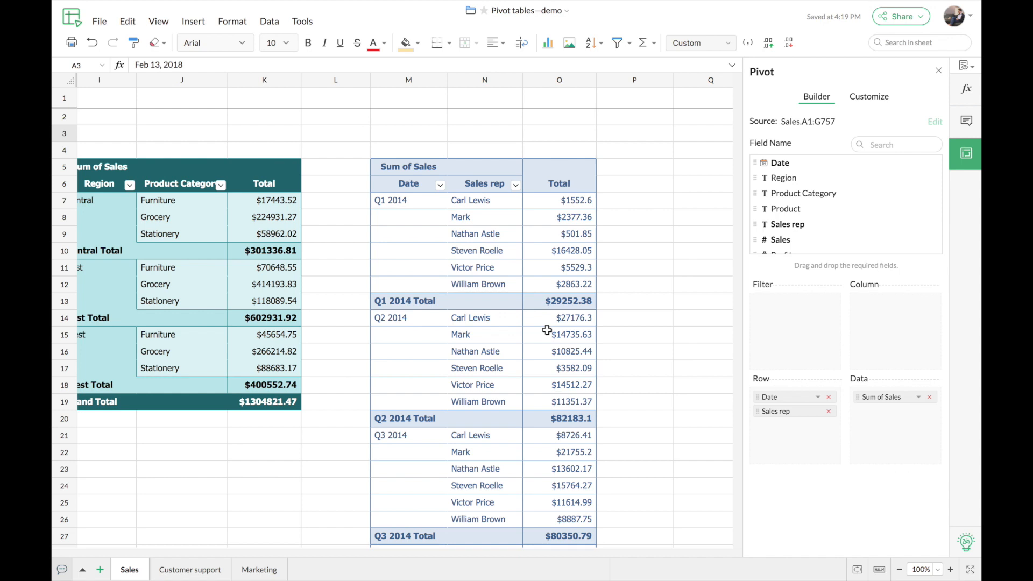
scroll(547, 330, right, 1)
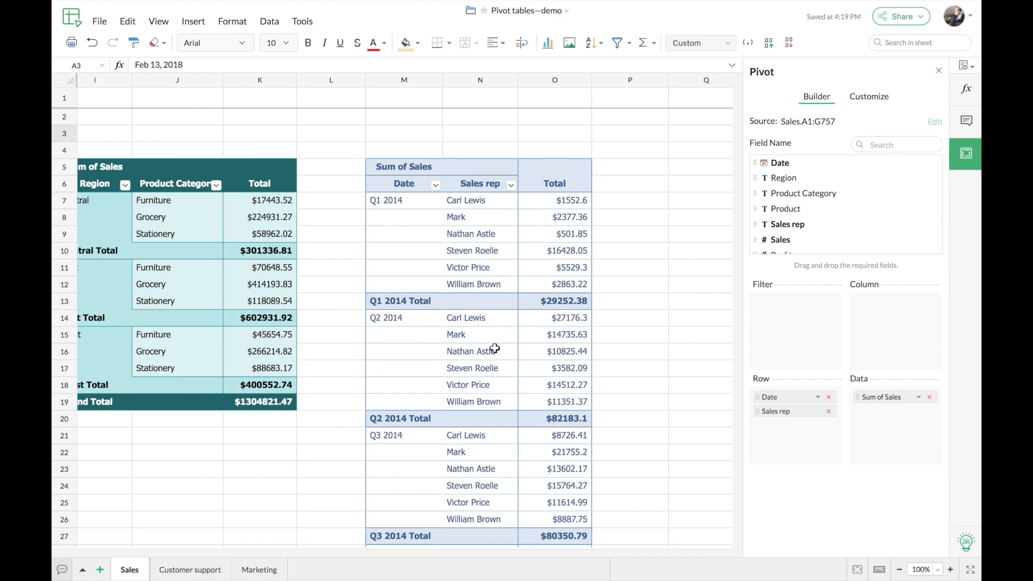
Step: Create a pivot table from Customer support.A1:D121, placed on the existing Customer support sheet at cell F4
click(188, 572)
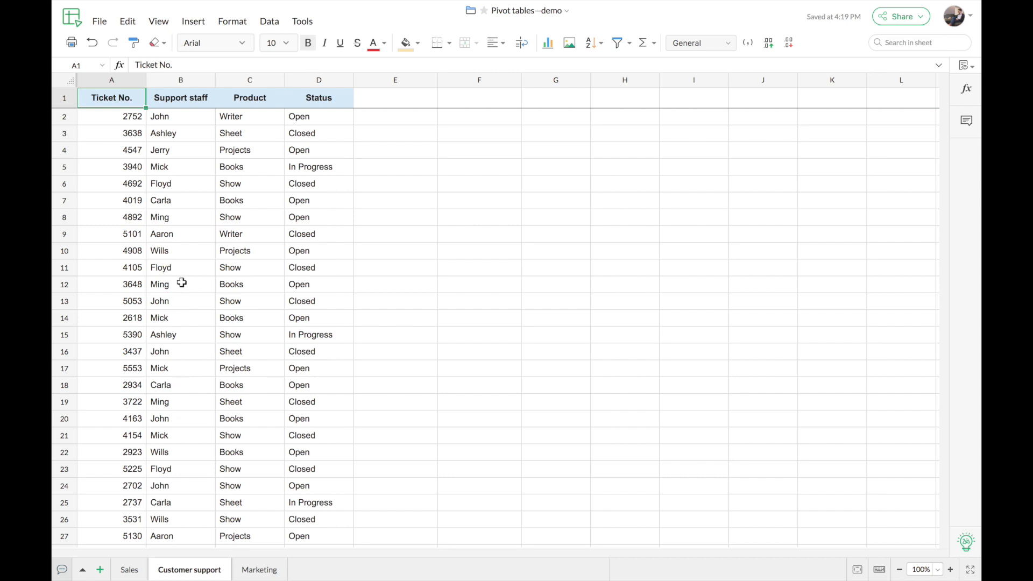
click(270, 22)
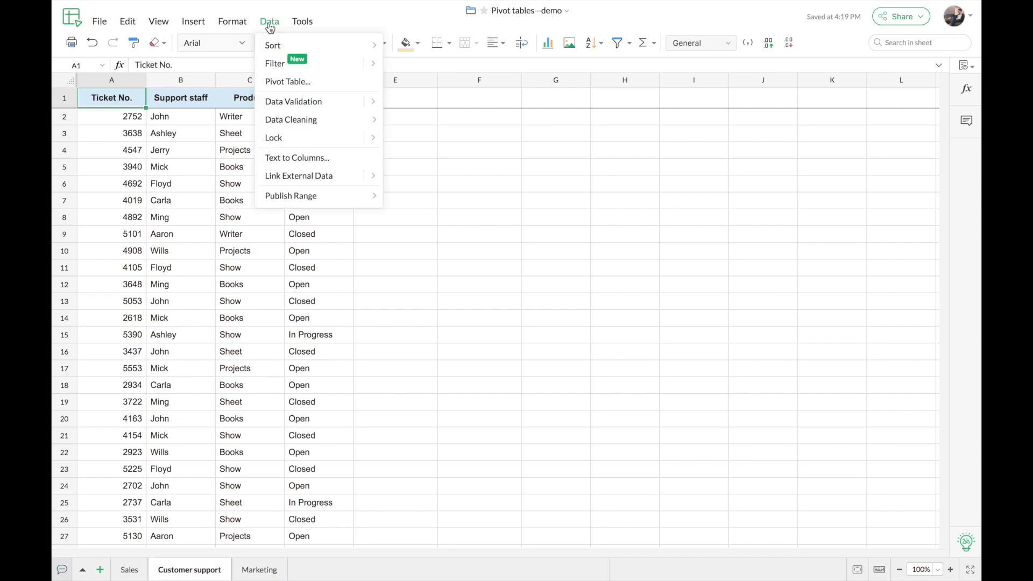
click(277, 81)
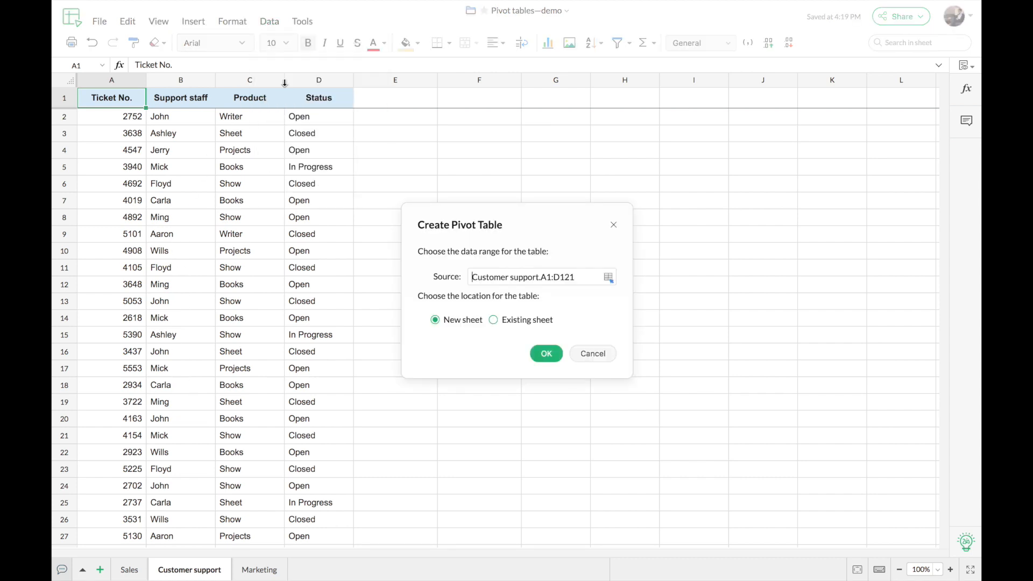
click(493, 320)
click(451, 151)
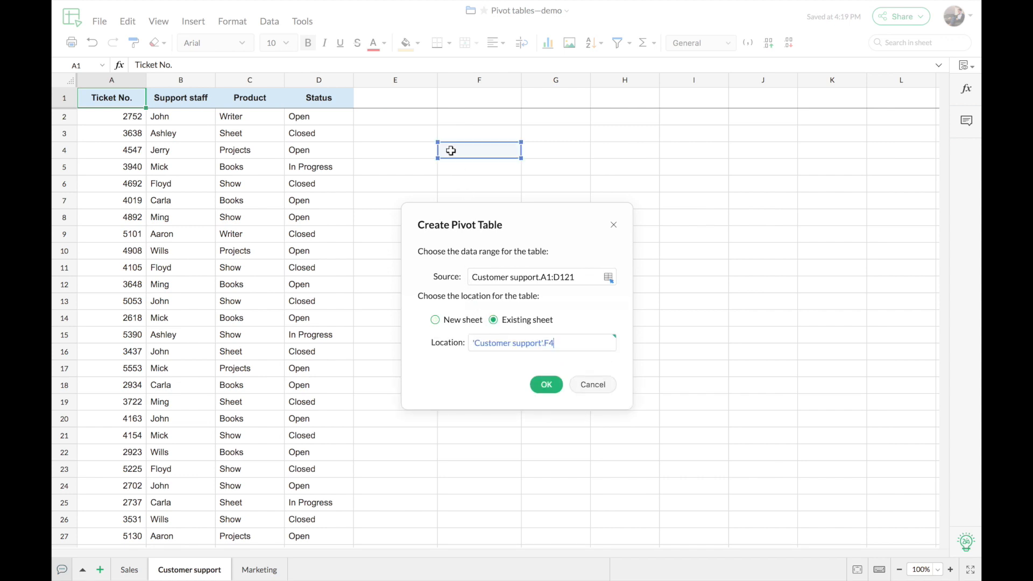
click(546, 386)
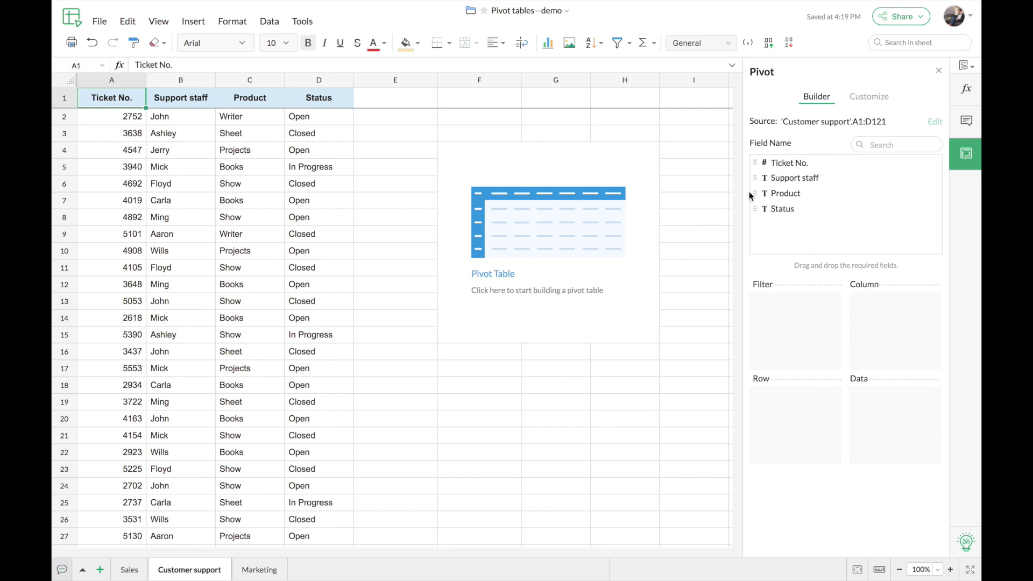
Step: Build the support pivot table with Support staff as the row field, Status as the column field and Count of Status as the data field
drag(801, 179, 794, 415)
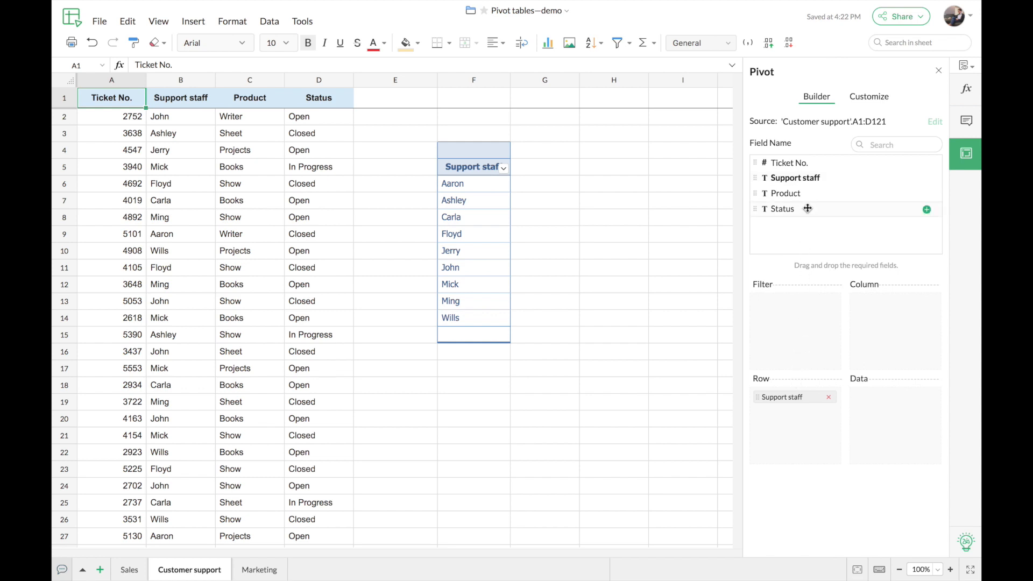
drag(807, 209, 889, 318)
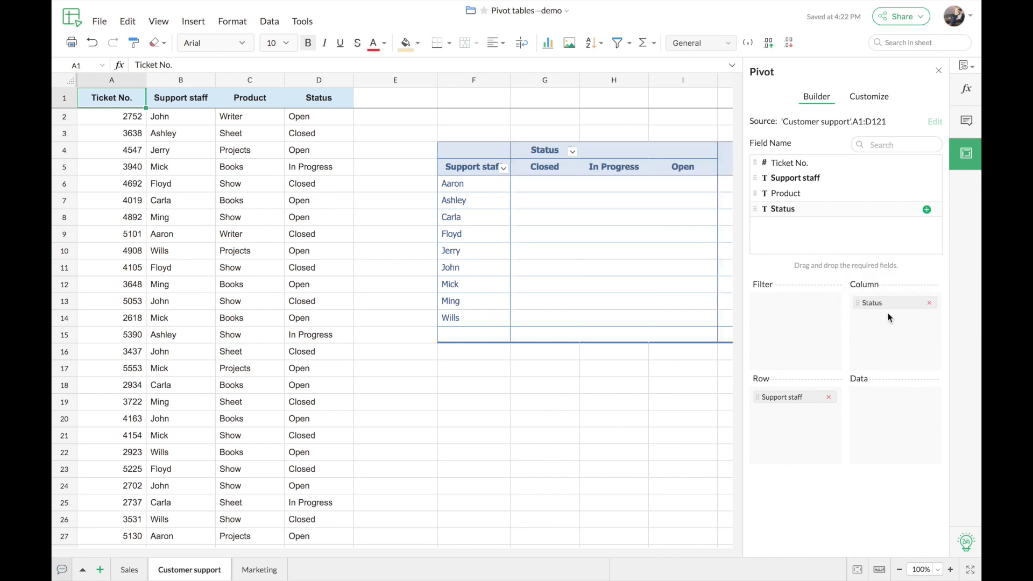
scroll(700, 388, right, 3)
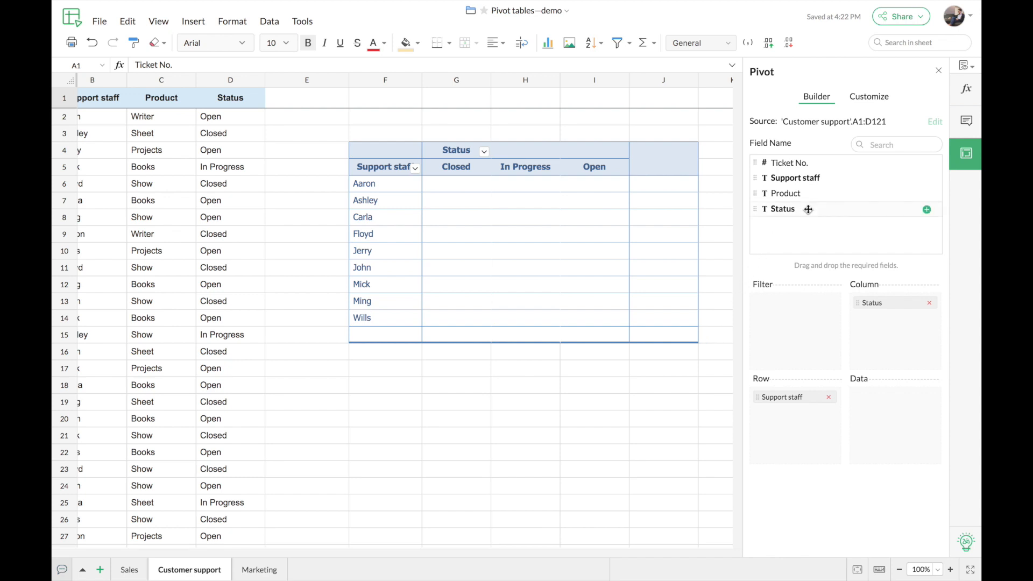
drag(808, 209, 879, 402)
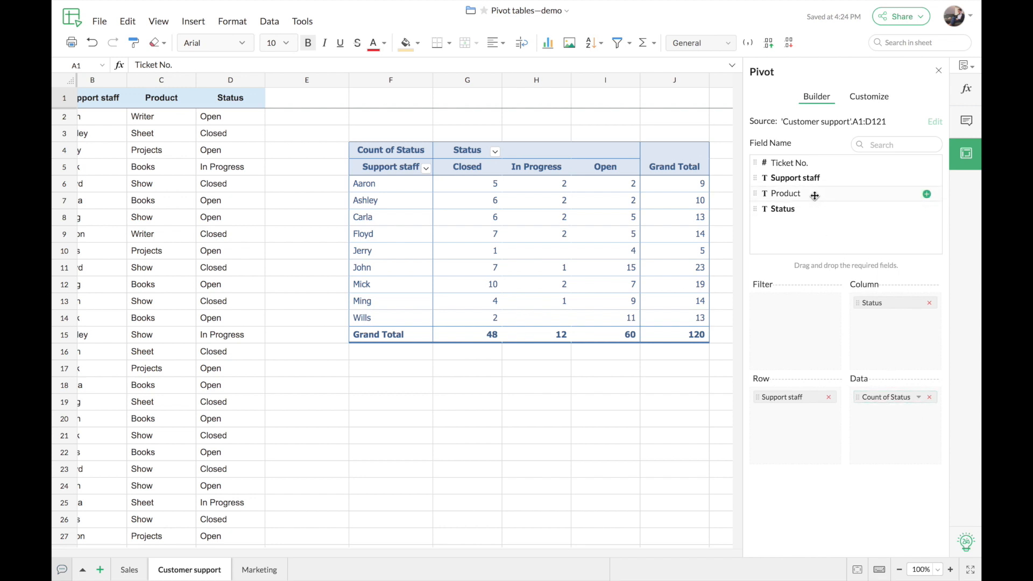
Step: Add Product as the filter field of the support ticket pivot table
drag(814, 195, 803, 312)
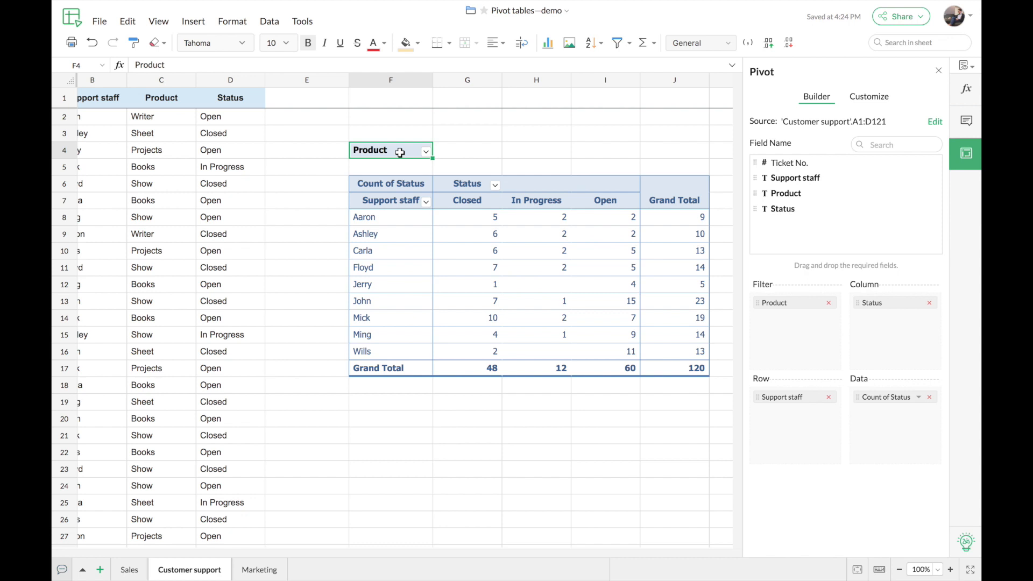
Step: Filter the support pivot table to the Projects product and clear that filter again
click(426, 152)
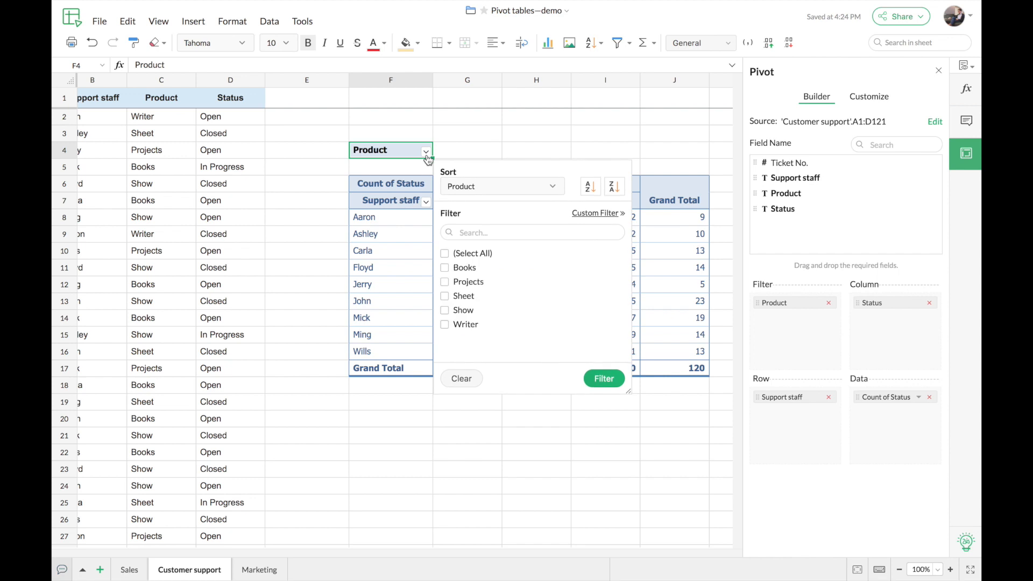
click(445, 283)
click(603, 378)
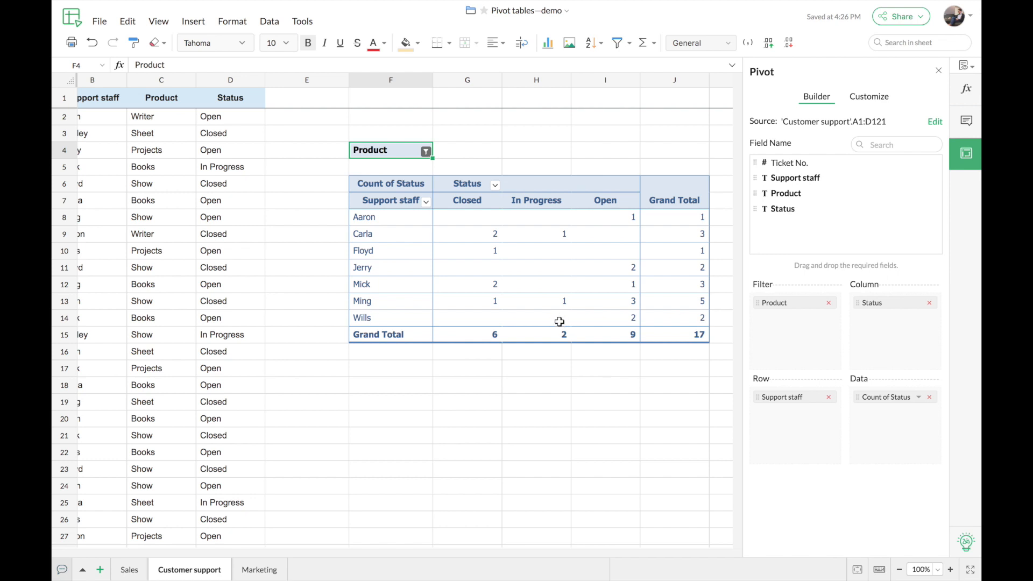
click(426, 152)
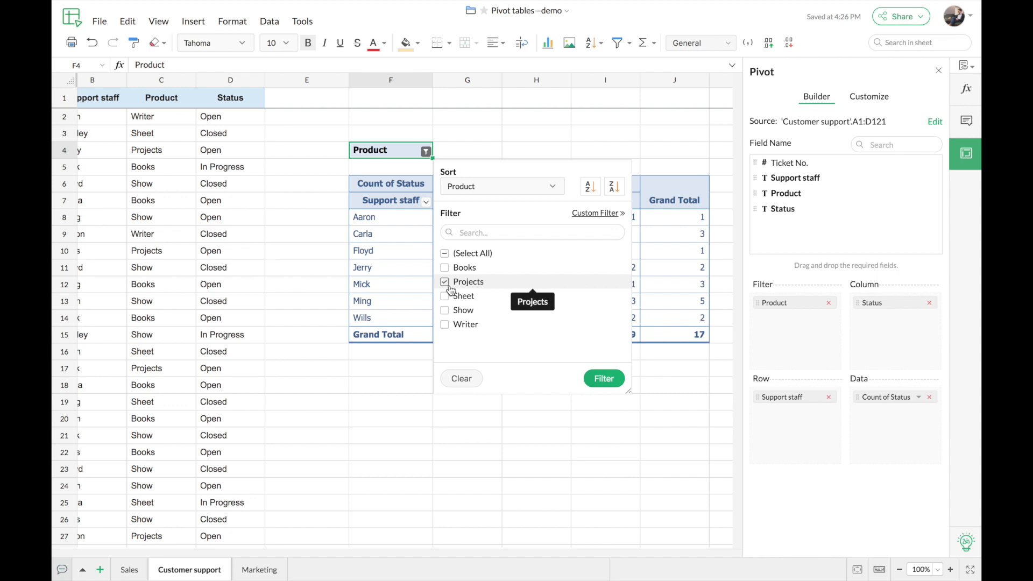
click(461, 379)
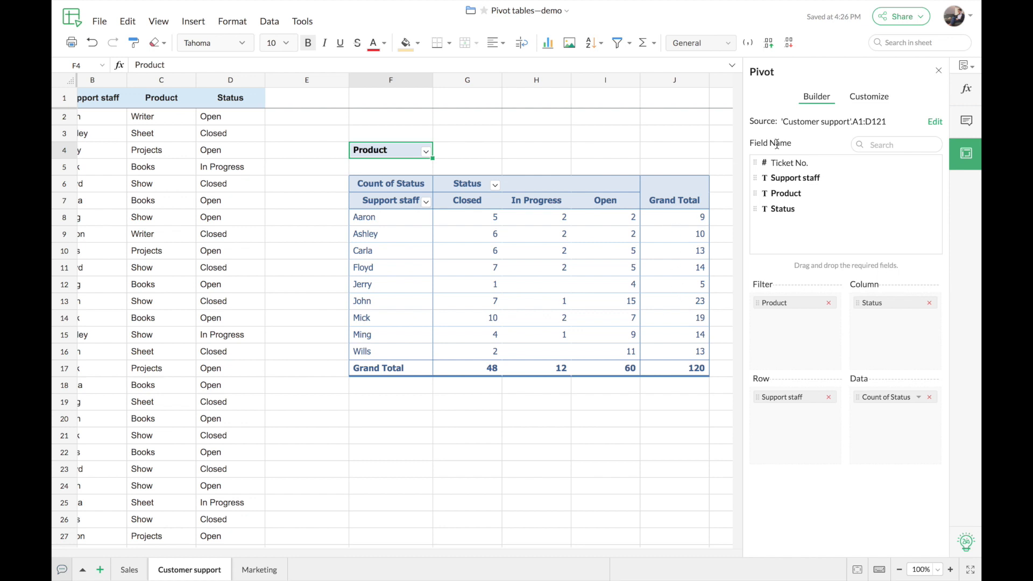
Step: Create a pivot chart from the support pivot table and place it directly below the table's Grand Total row
click(867, 98)
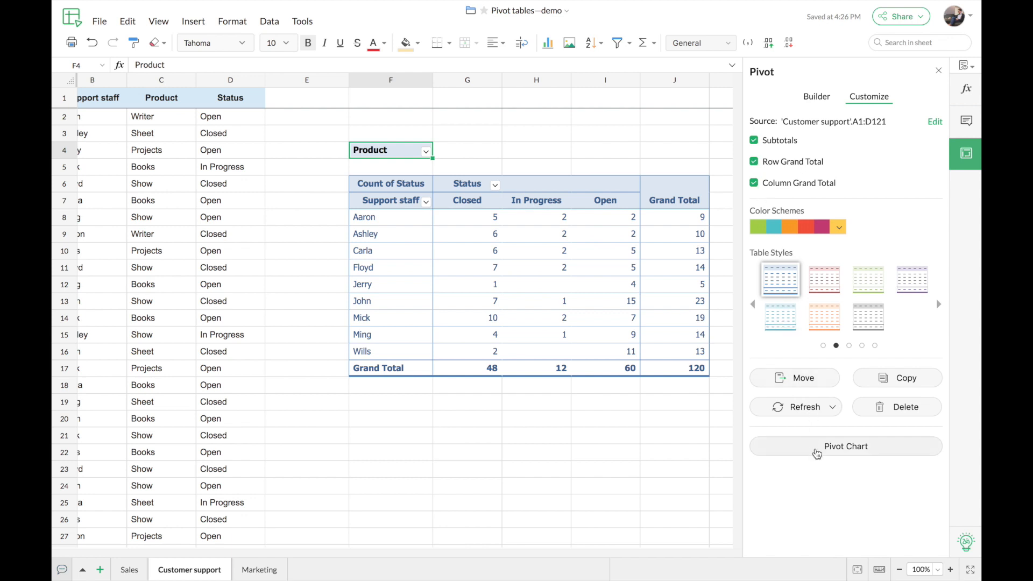
click(817, 451)
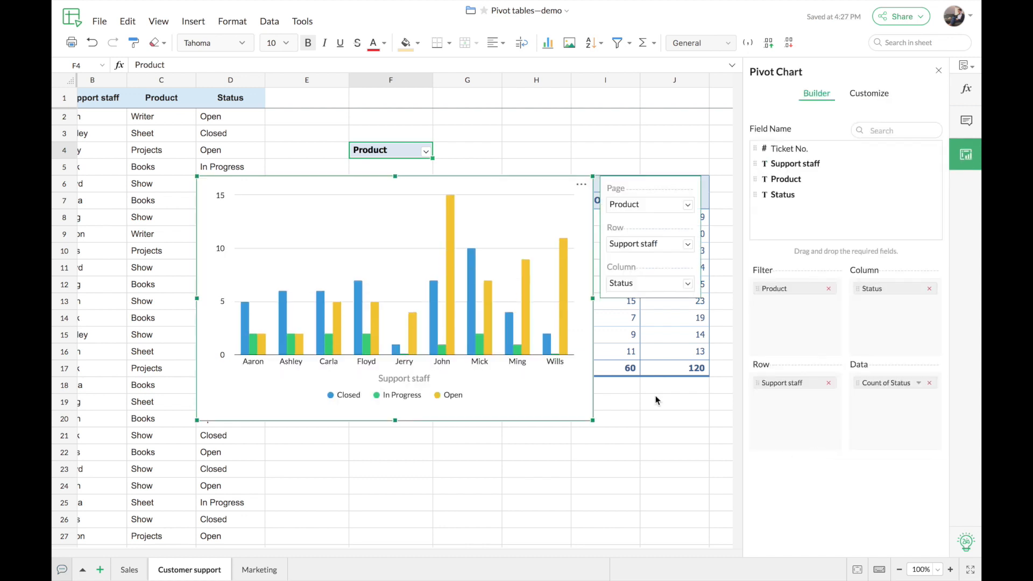
drag(412, 181, 416, 247)
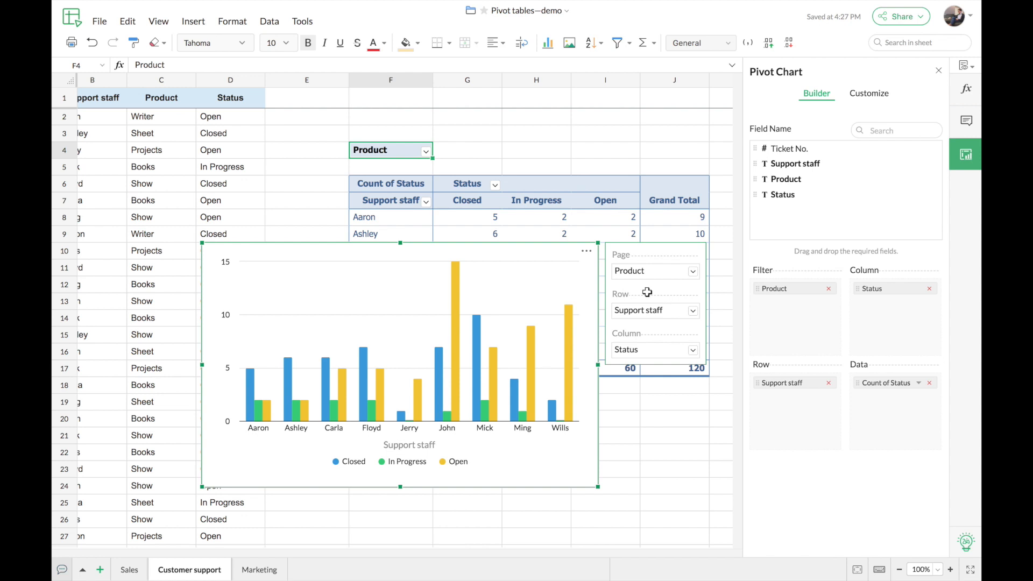
scroll(571, 215, down, 3)
scroll(570, 216, right, 1)
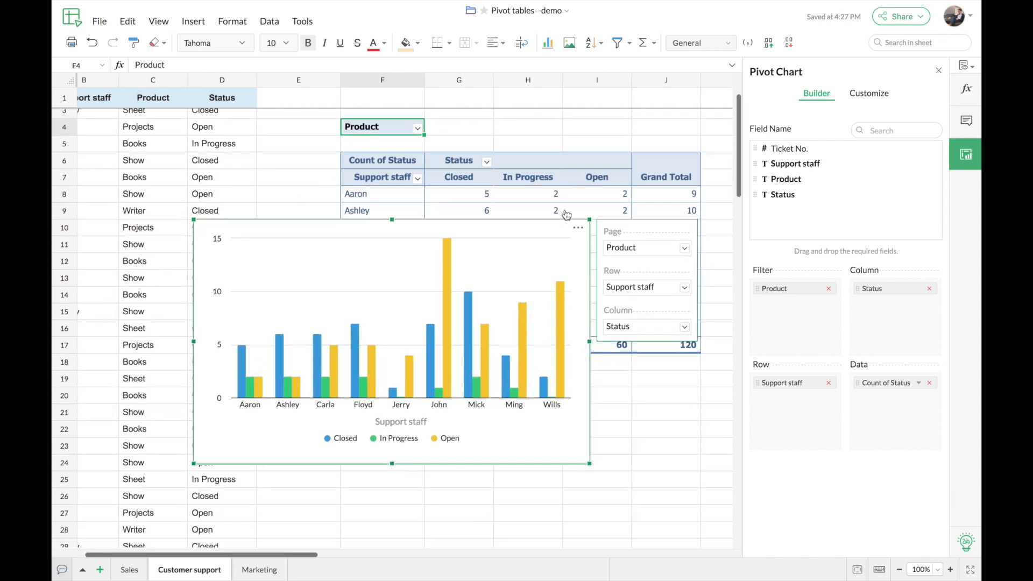
drag(405, 187, 544, 319)
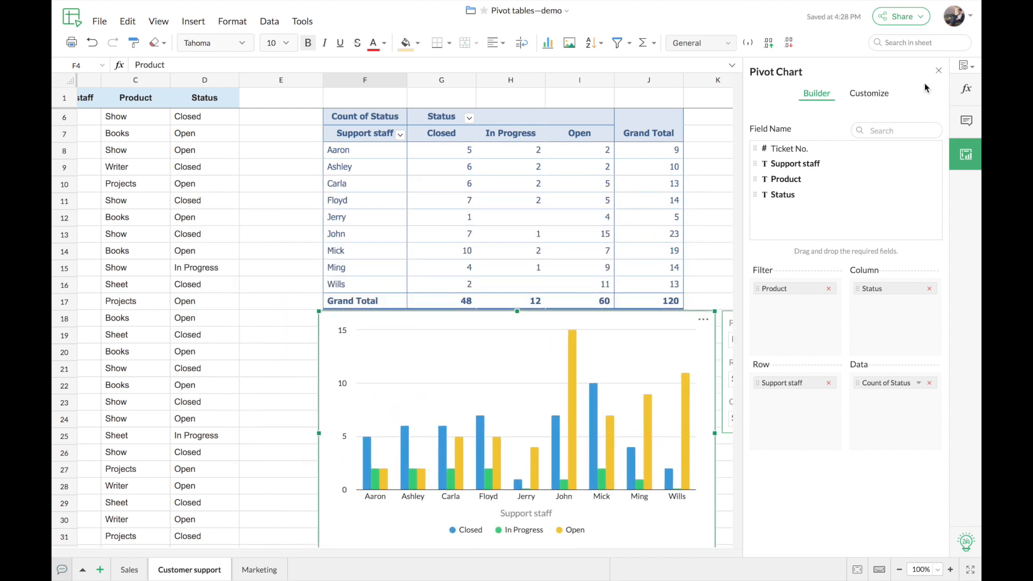
click(939, 73)
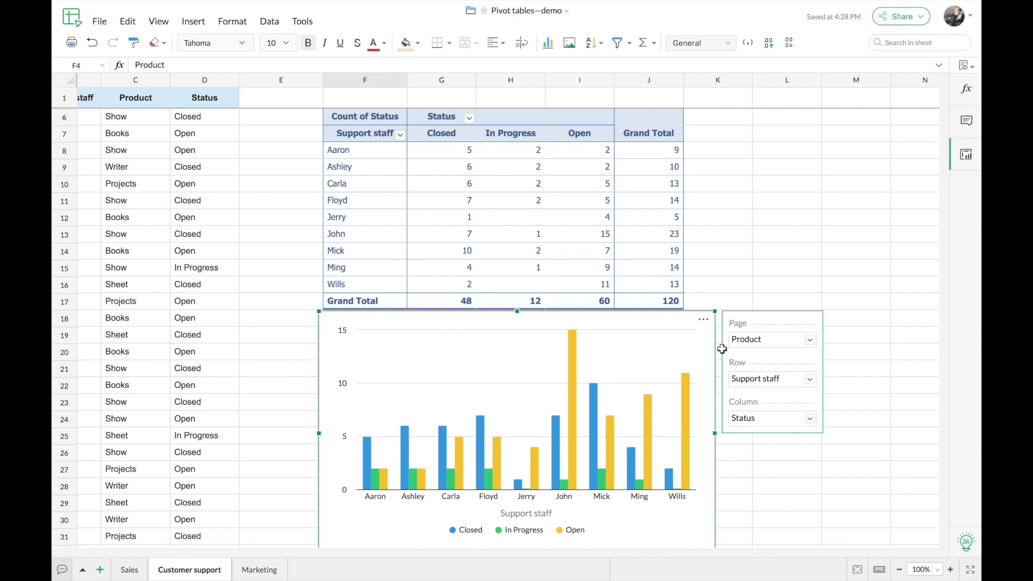
Step: Filter the pivot chart's Support staff field to the third and sixth listed staff members and clear that filter again
click(810, 381)
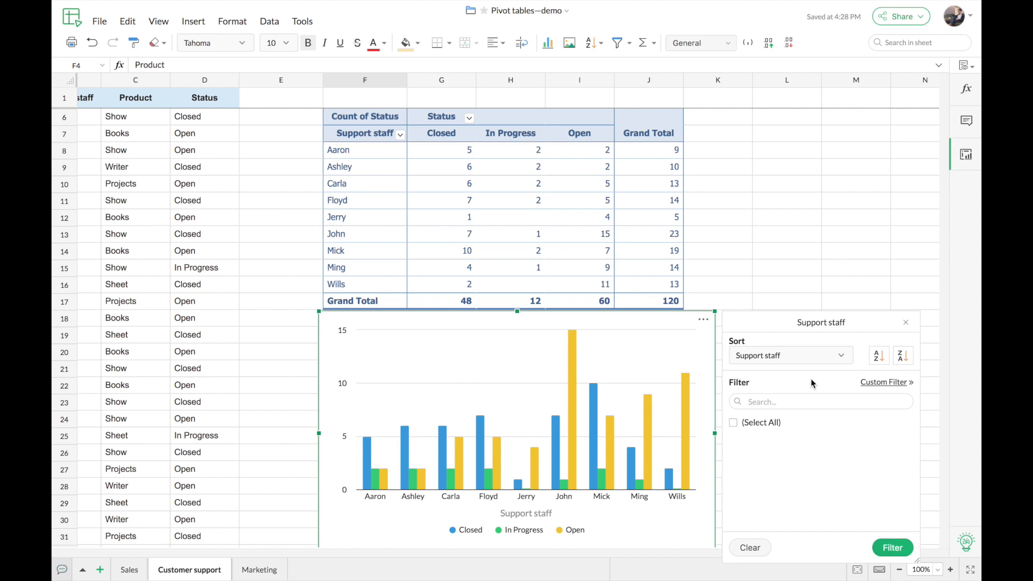
click(734, 466)
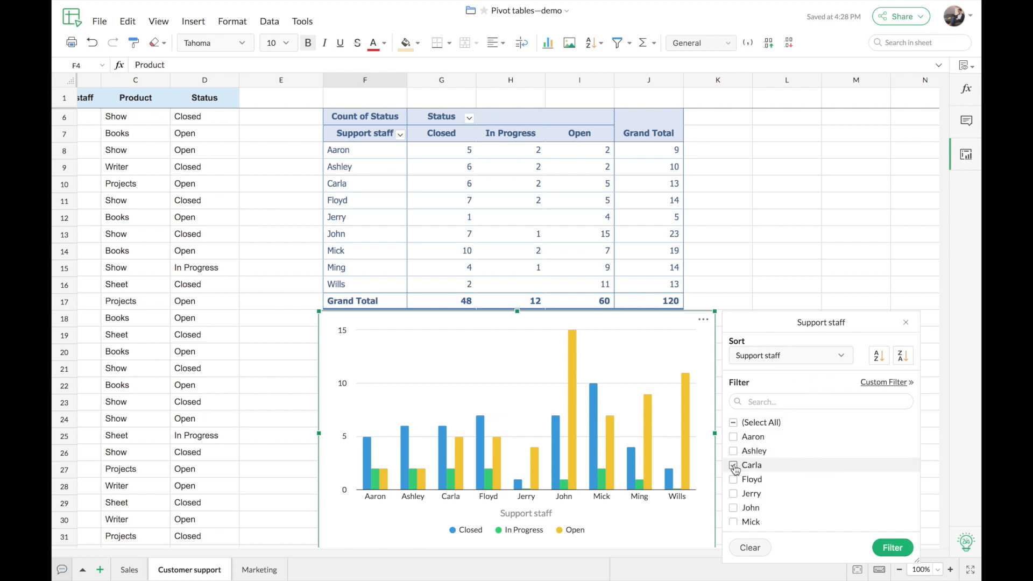
click(734, 509)
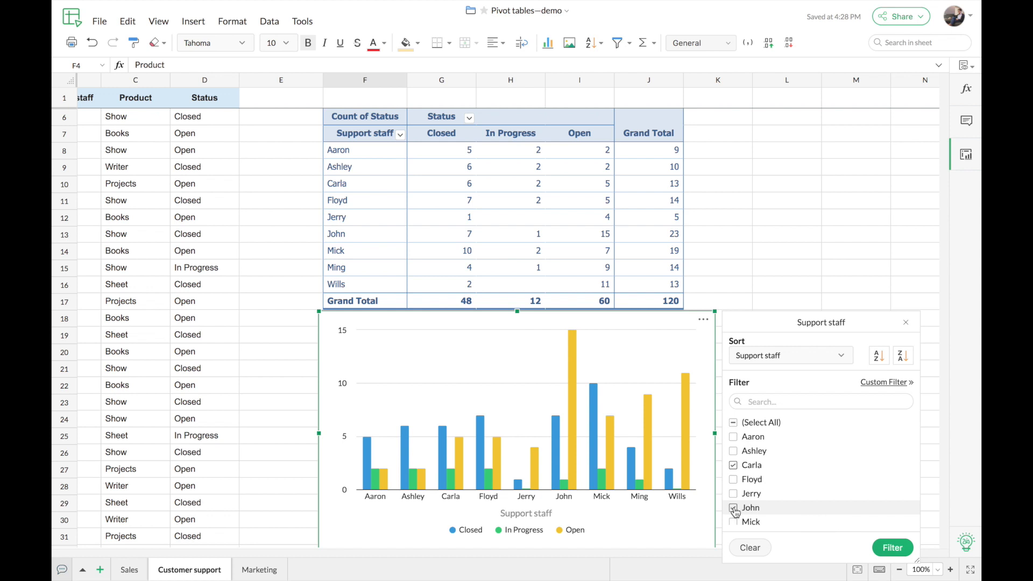
click(891, 548)
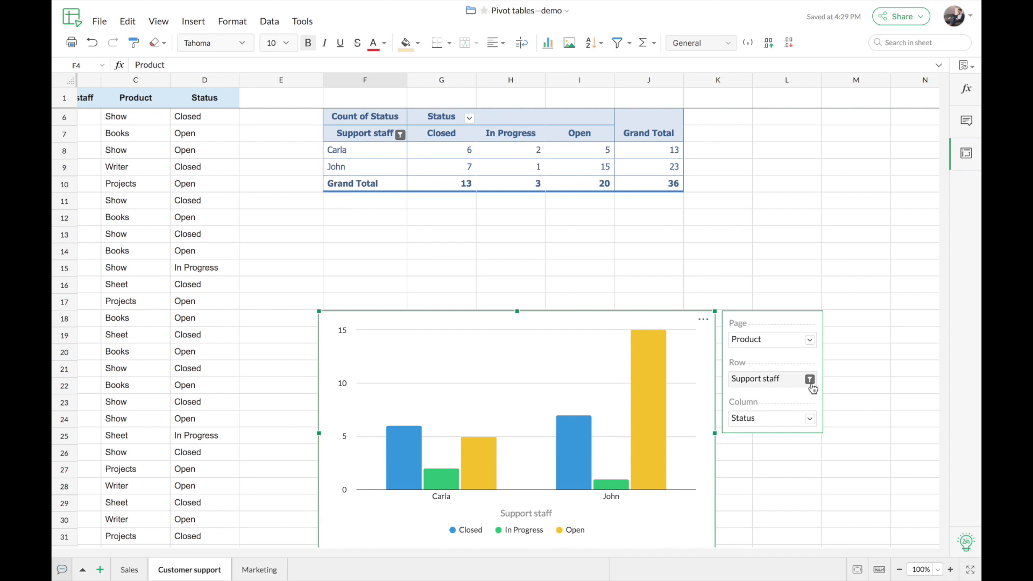
click(811, 380)
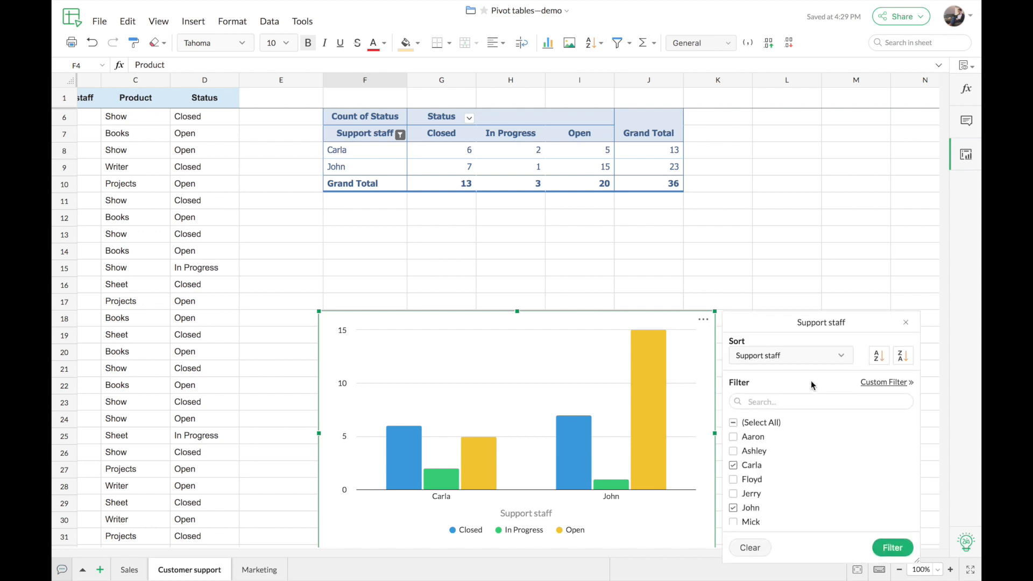
click(753, 547)
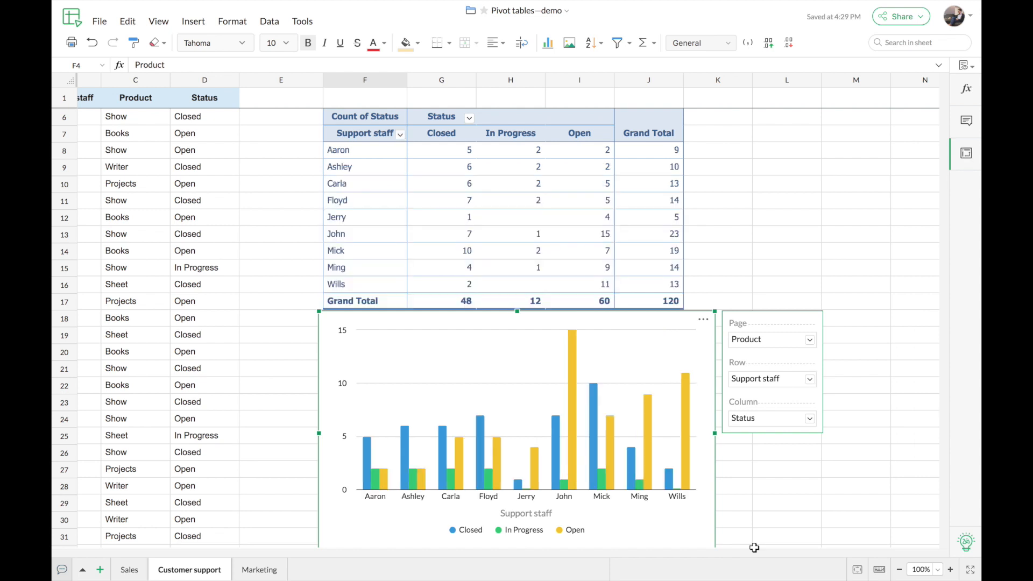
Step: Set the pivot chart's title to "Tickets Status" and deselect the chart
scroll(502, 334, down, 1)
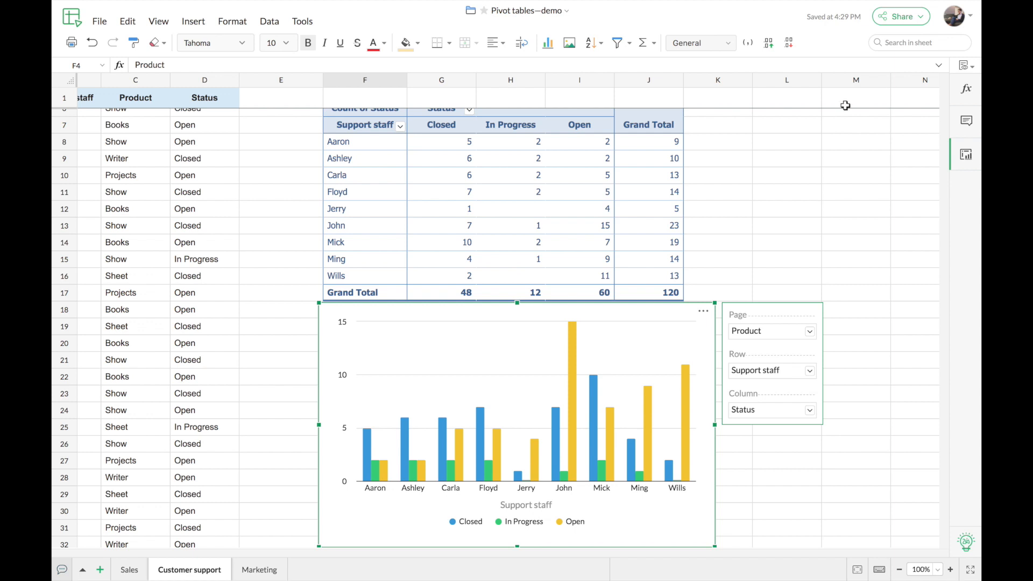
double_click(490, 358)
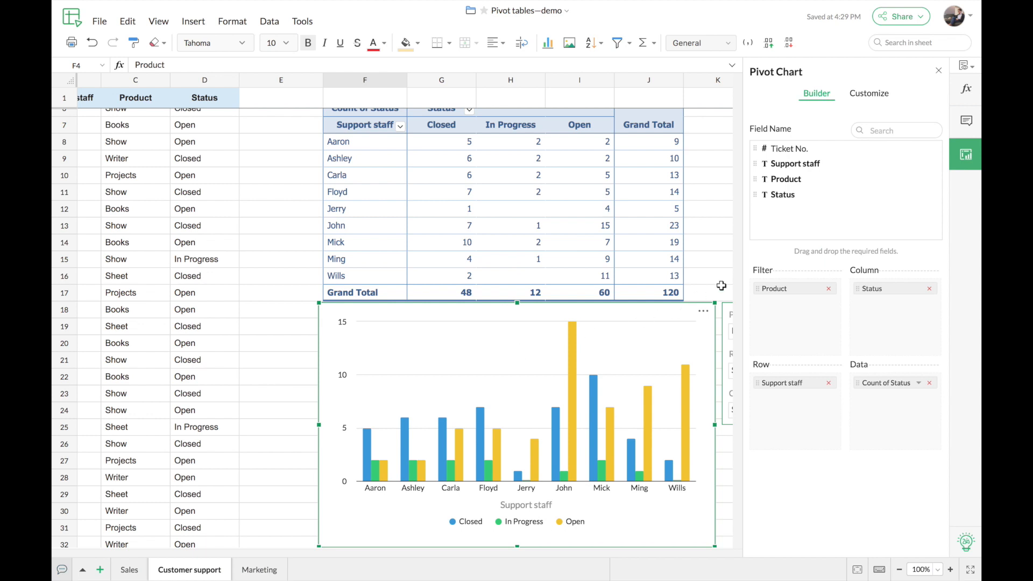
click(866, 95)
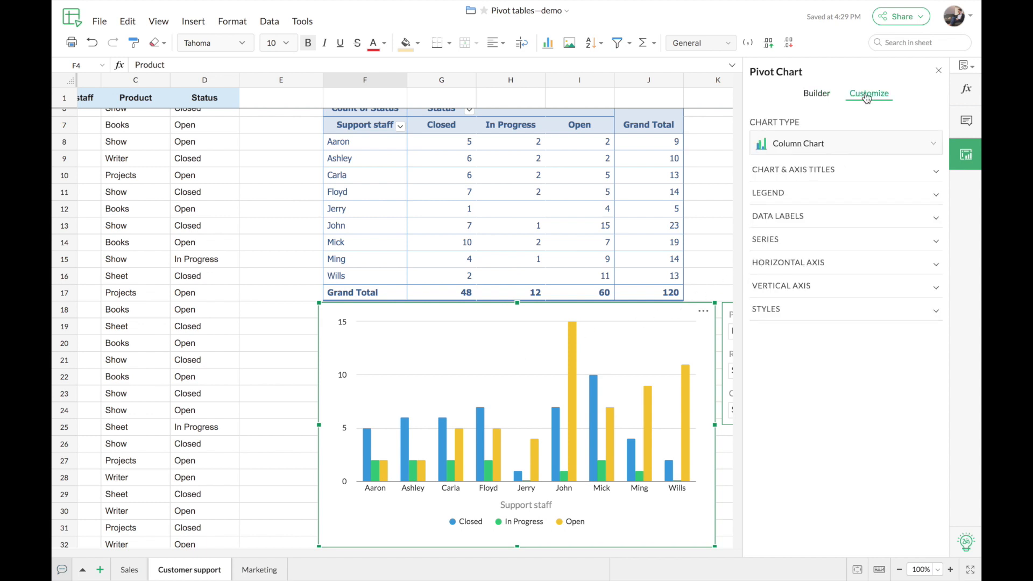
click(857, 172)
click(812, 215)
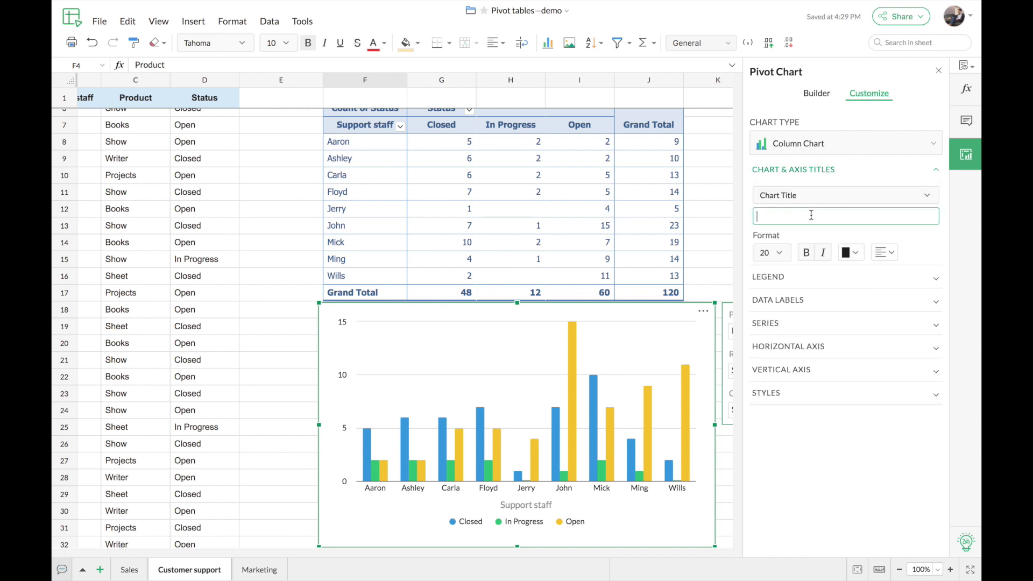
text(Tick)
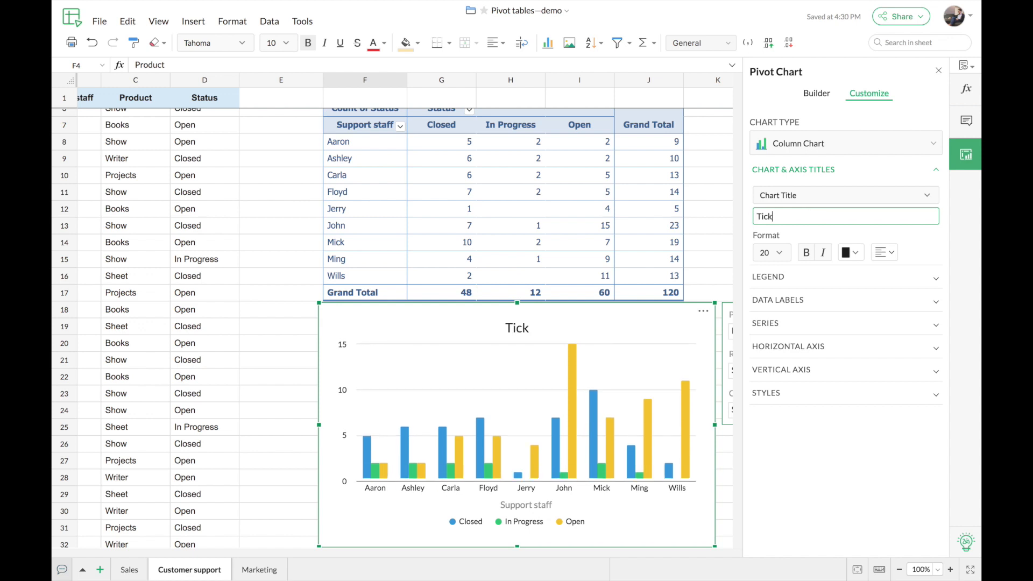
text(ets Status)
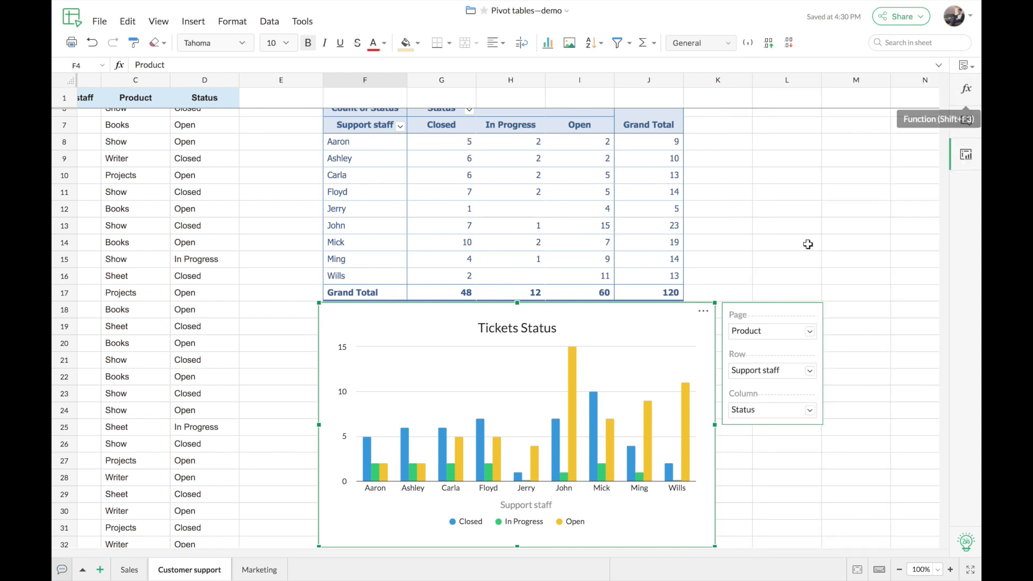
click(772, 253)
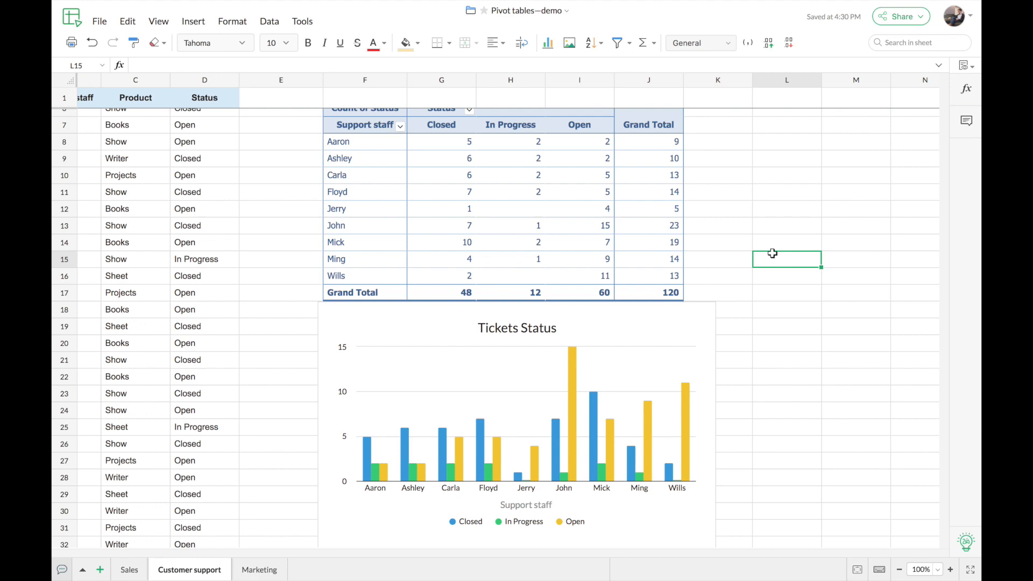
Step: Switch to the Marketing sheet and open Zia's insights for its data range A1:H94
scroll(718, 251, up, 2)
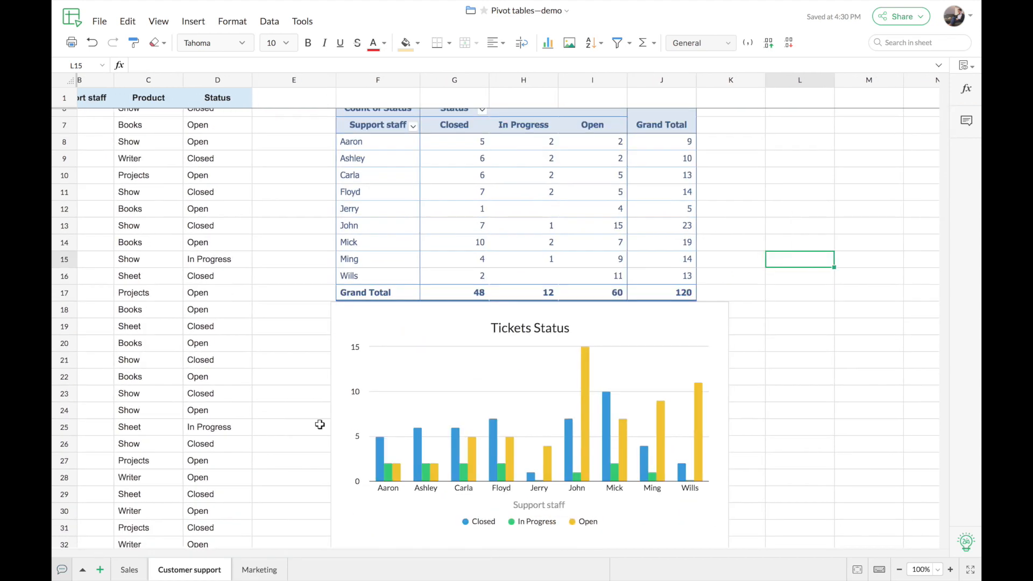
click(261, 570)
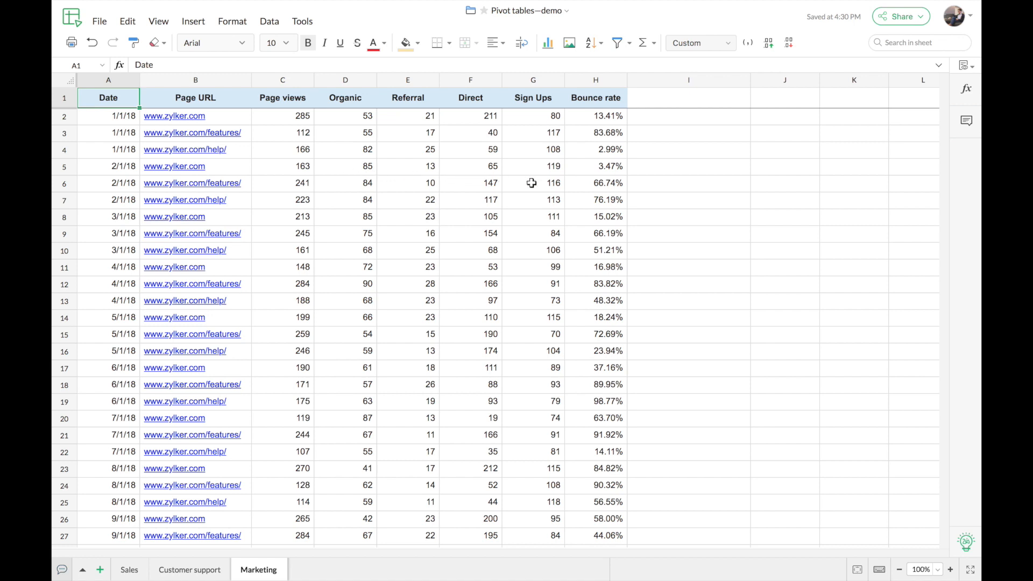
key(Down)
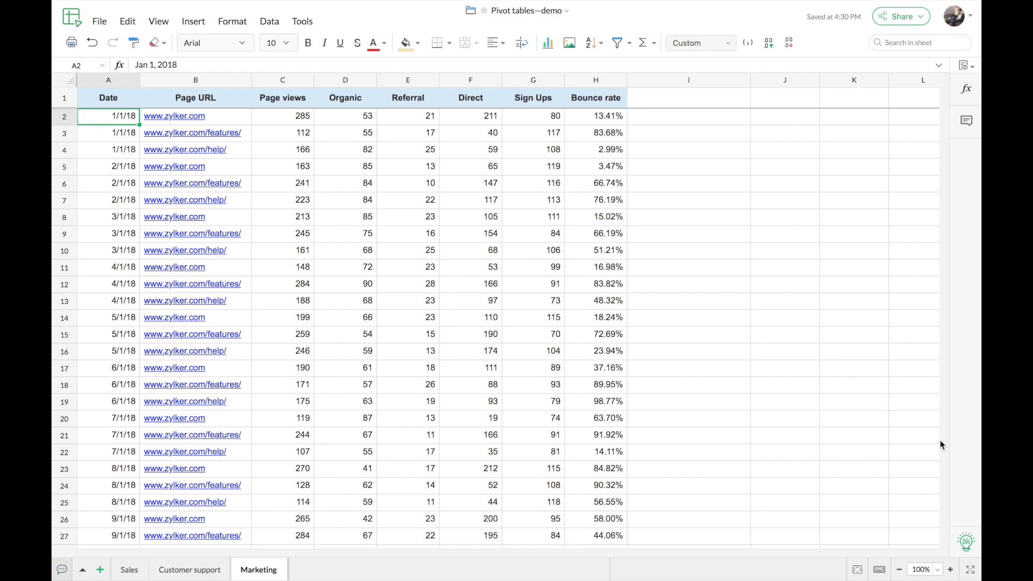
click(965, 542)
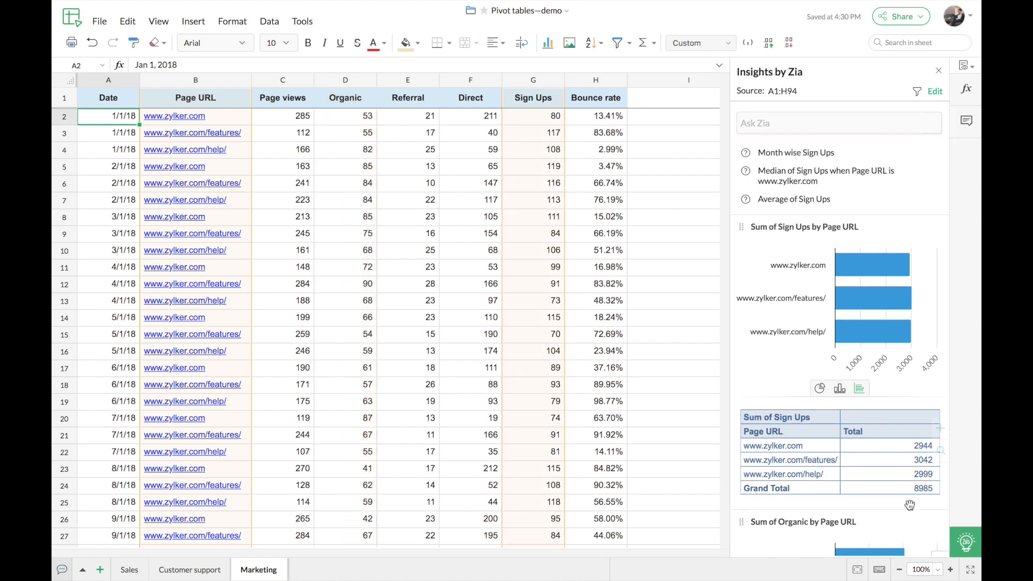
Step: Insert Zia's suggested pivot table, Sum of Sign Ups by Page URL, into the Marketing sheet at cell J6
scroll(909, 504, down, 2)
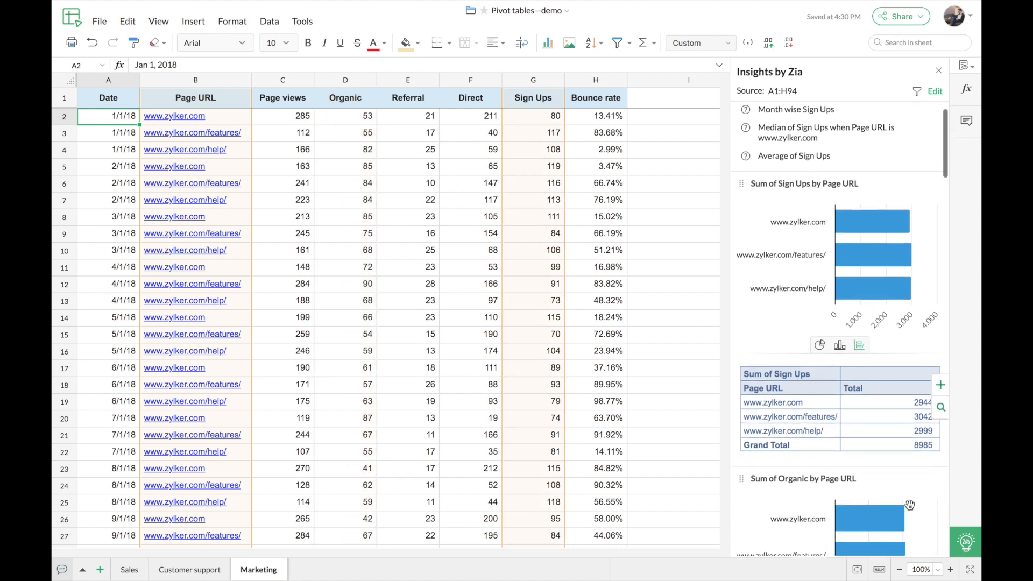
scroll(909, 504, down, 3)
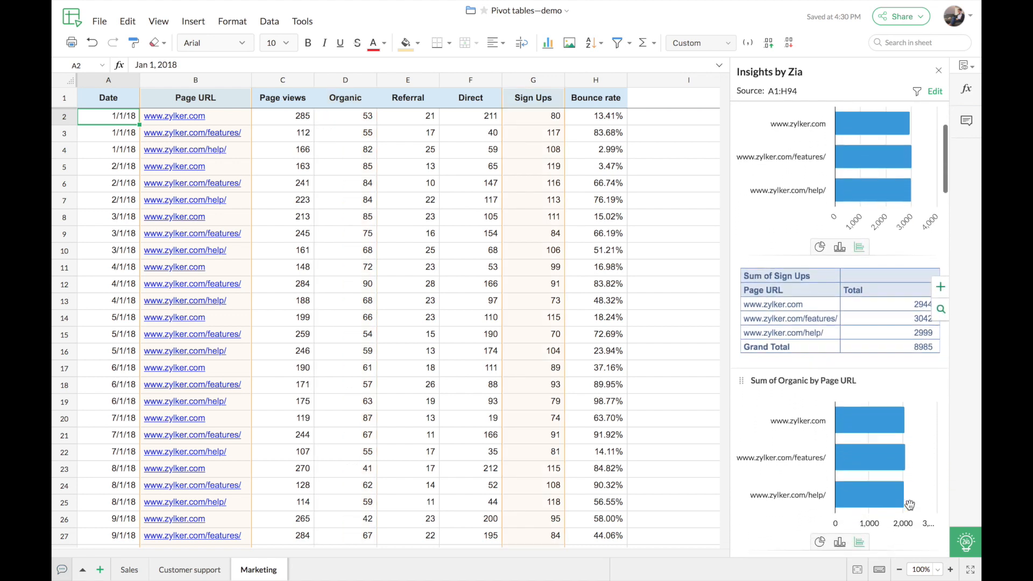
scroll(910, 504, down, 2)
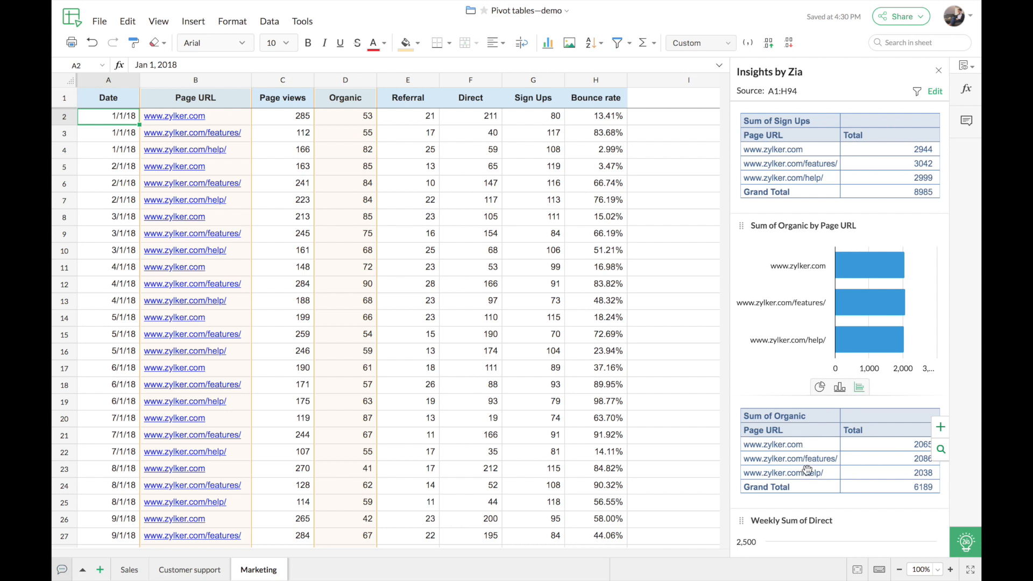
scroll(693, 406, right, 5)
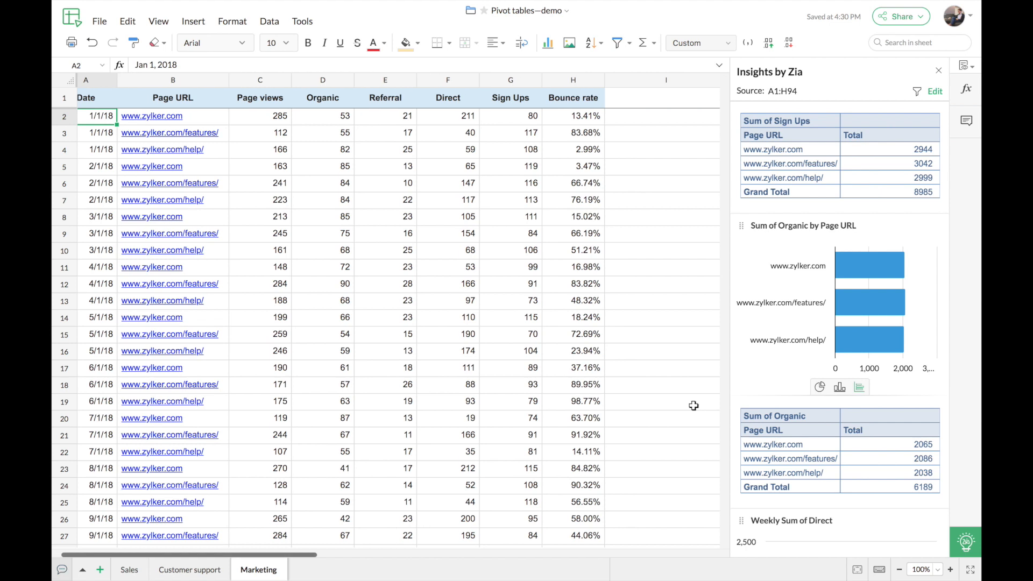
scroll(694, 406, right, 2)
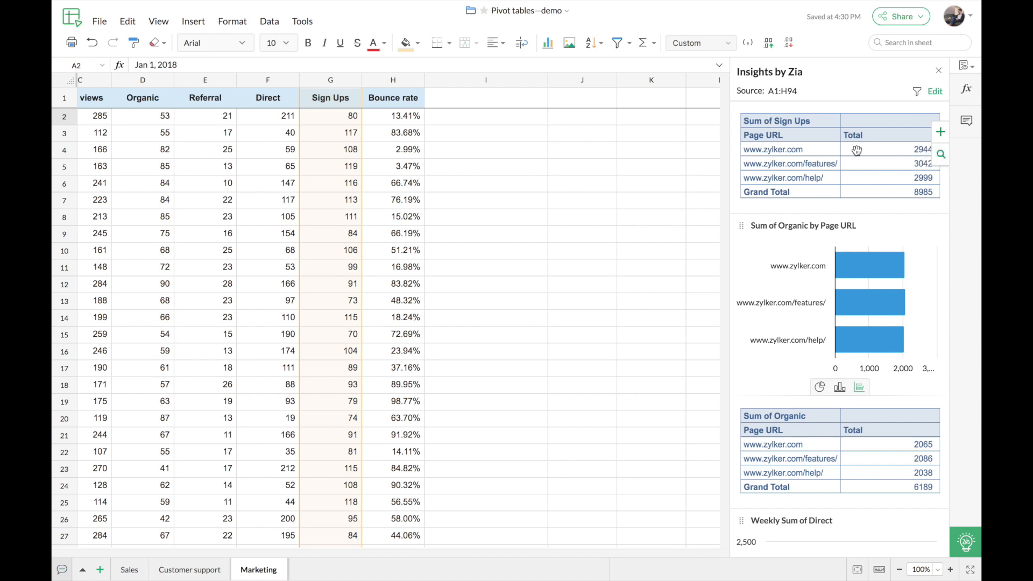
drag(857, 150, 573, 236)
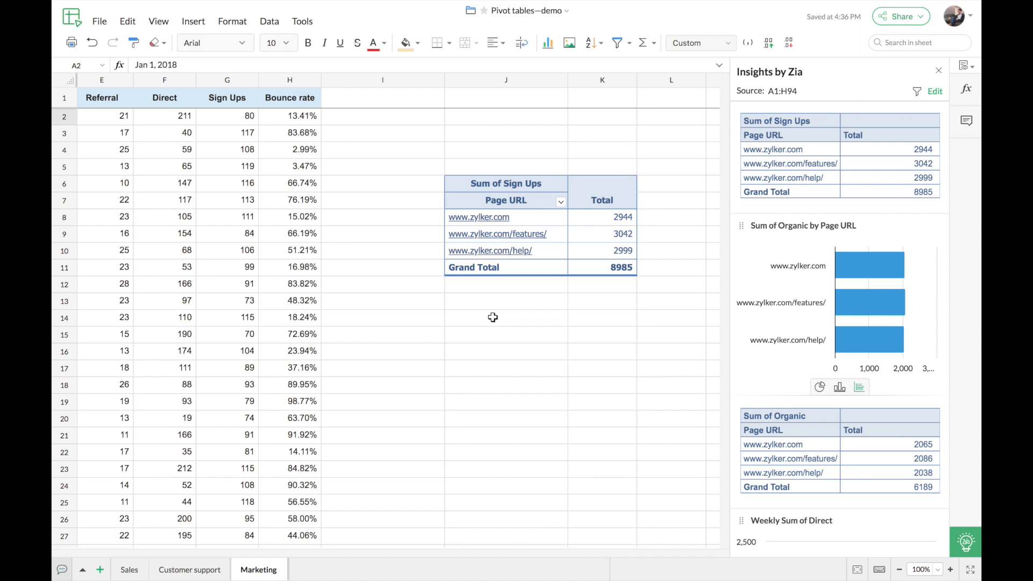
scroll(493, 317, left, 1)
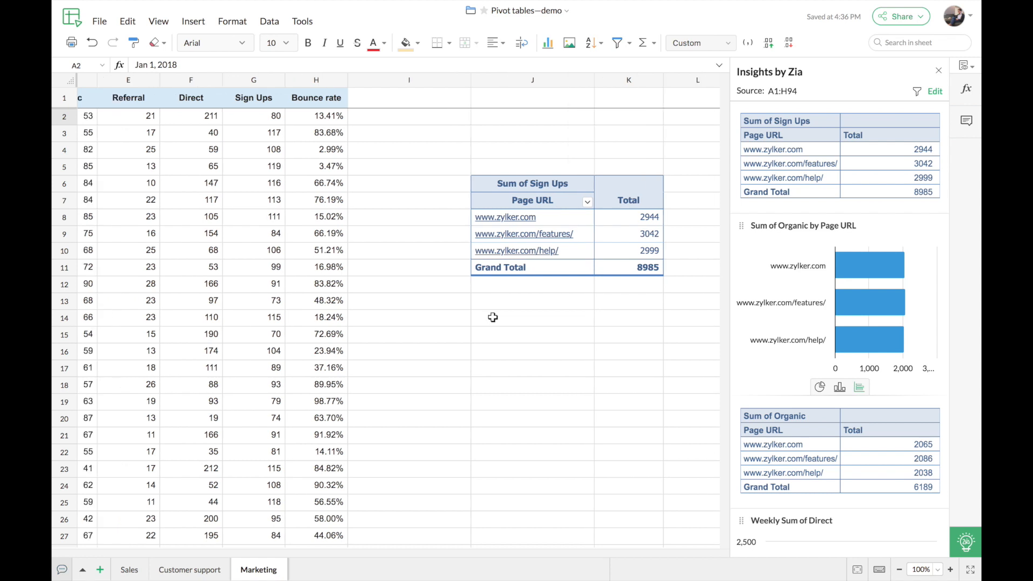